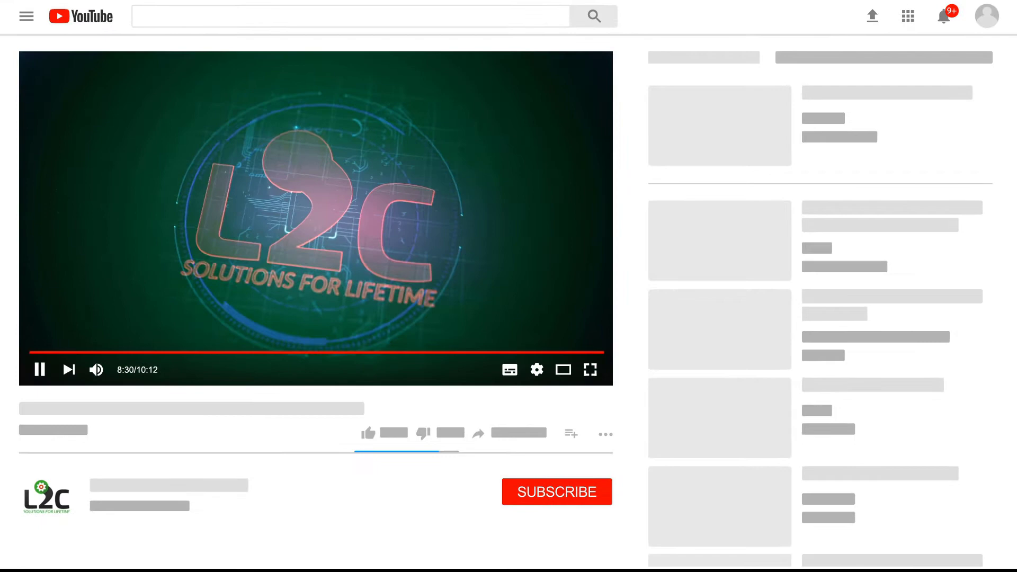
Search Google for 'search everything' and open the voidtools result
click(531, 495)
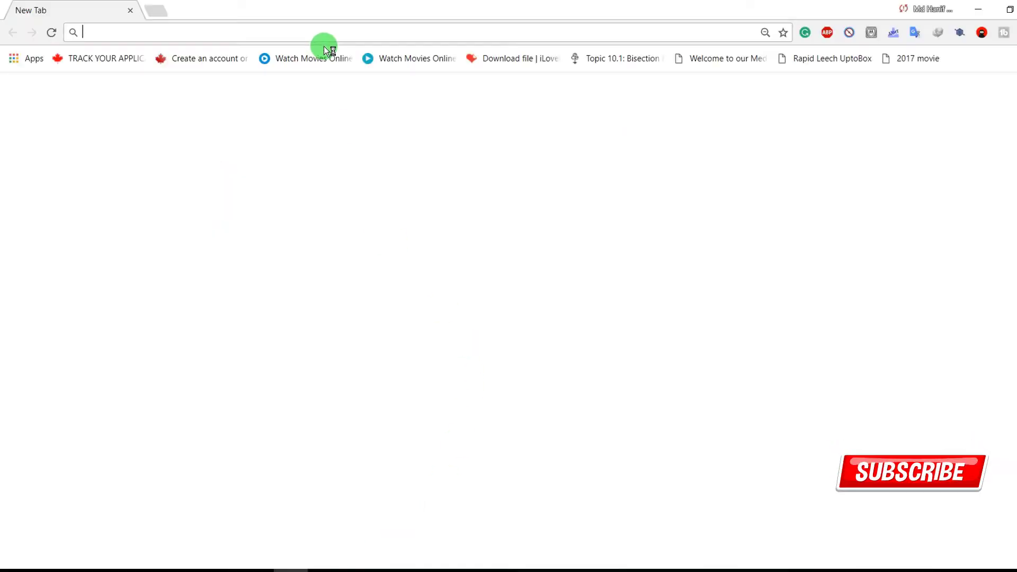
text(search ever)
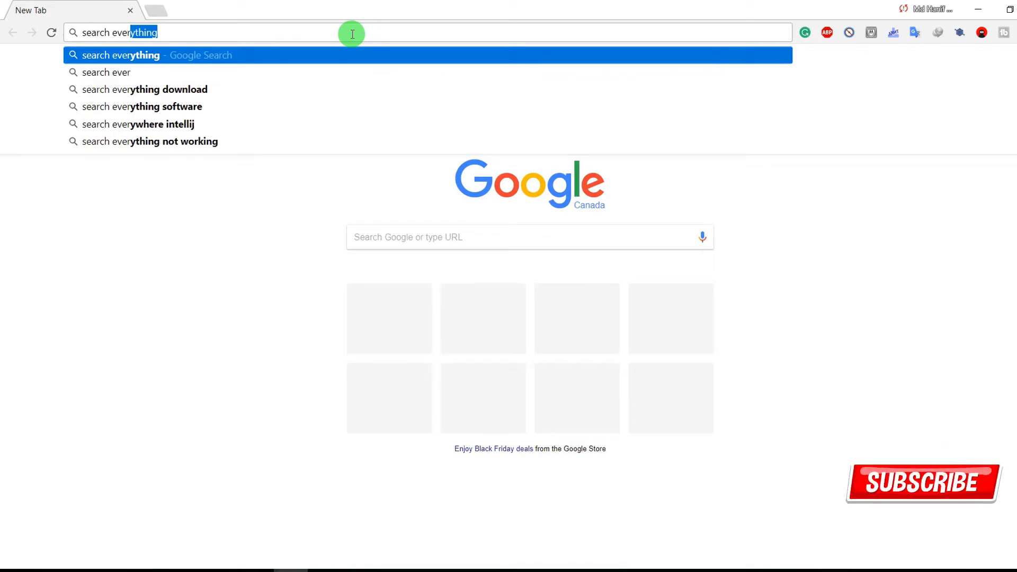
key(Return)
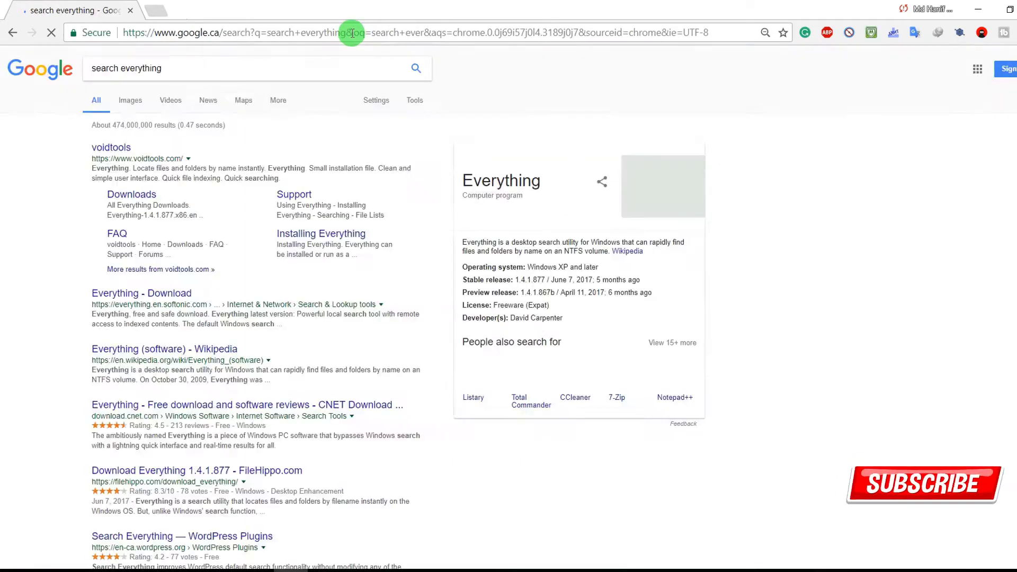
click(111, 151)
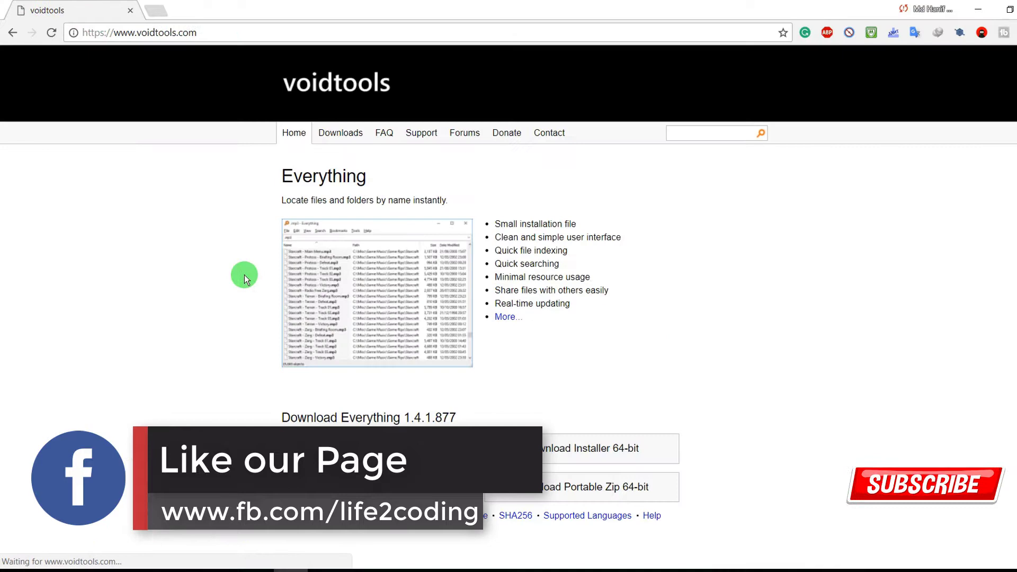
Scroll down the voidtools page to the 64-bit installer download
scroll(549, 274, down, 2)
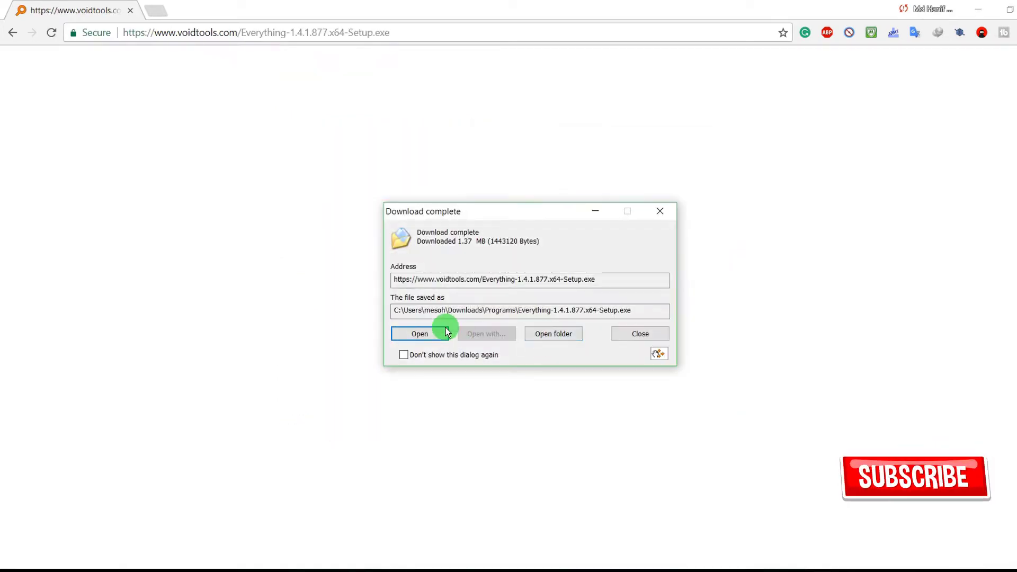
Install Everything 1.4.1.877 x64 in English with default location and options, then launch it
click(439, 338)
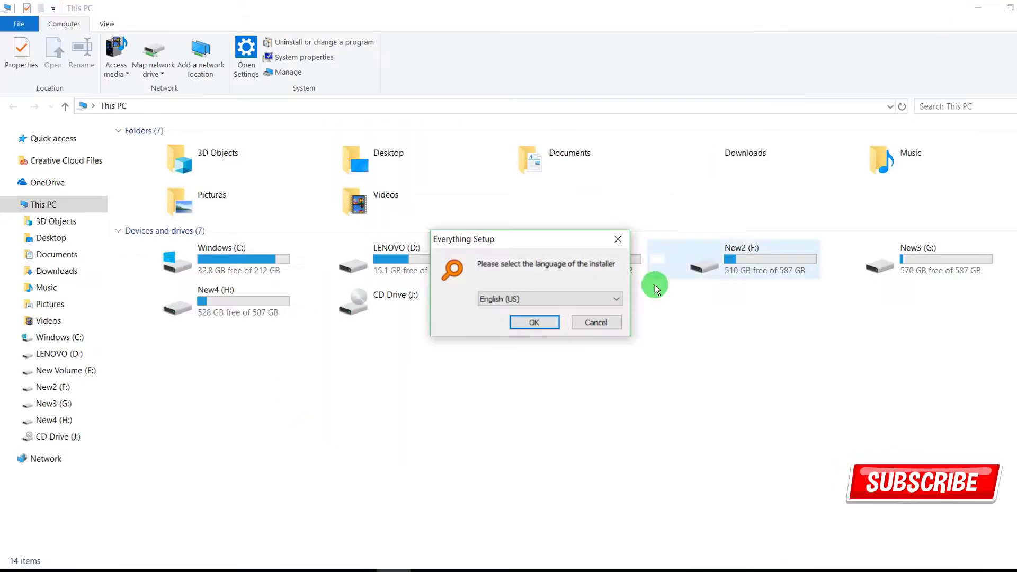
click(532, 323)
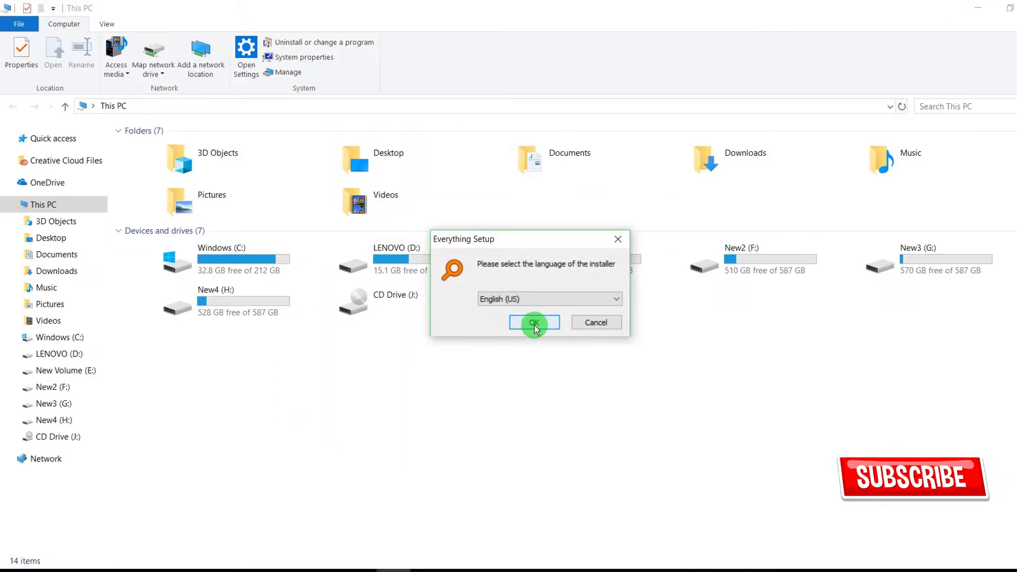
click(606, 402)
click(607, 402)
click(608, 401)
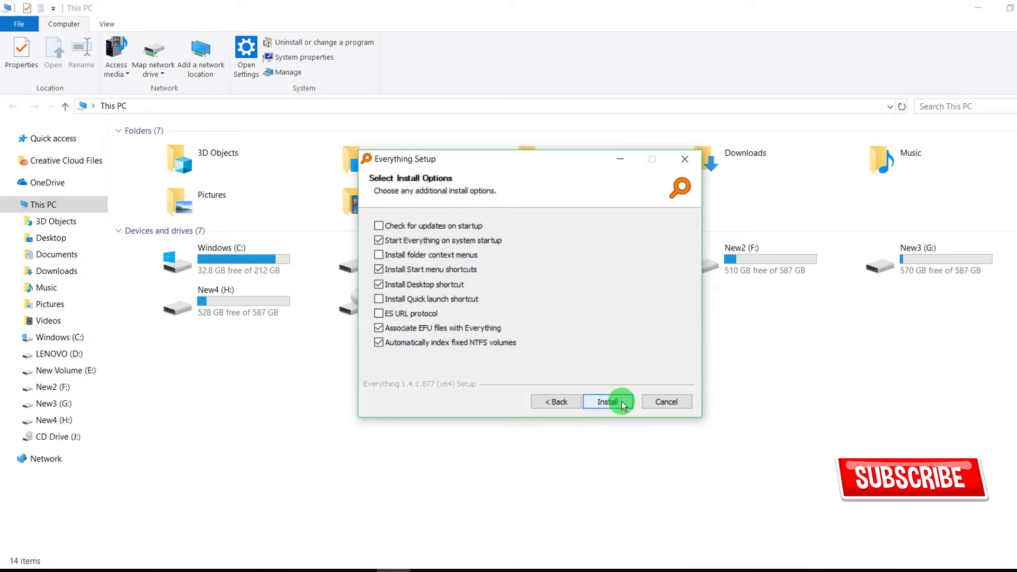
click(609, 401)
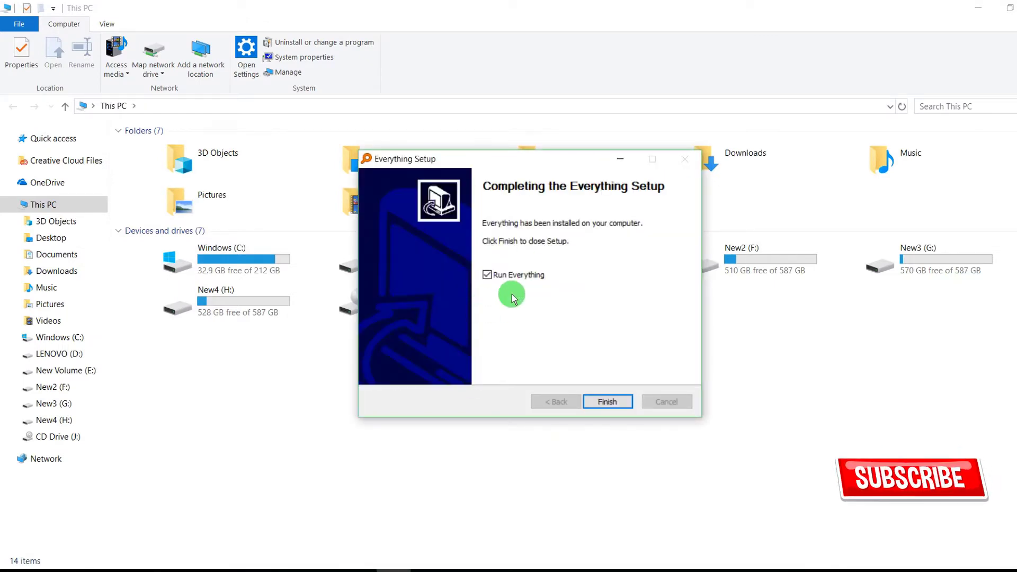
click(608, 403)
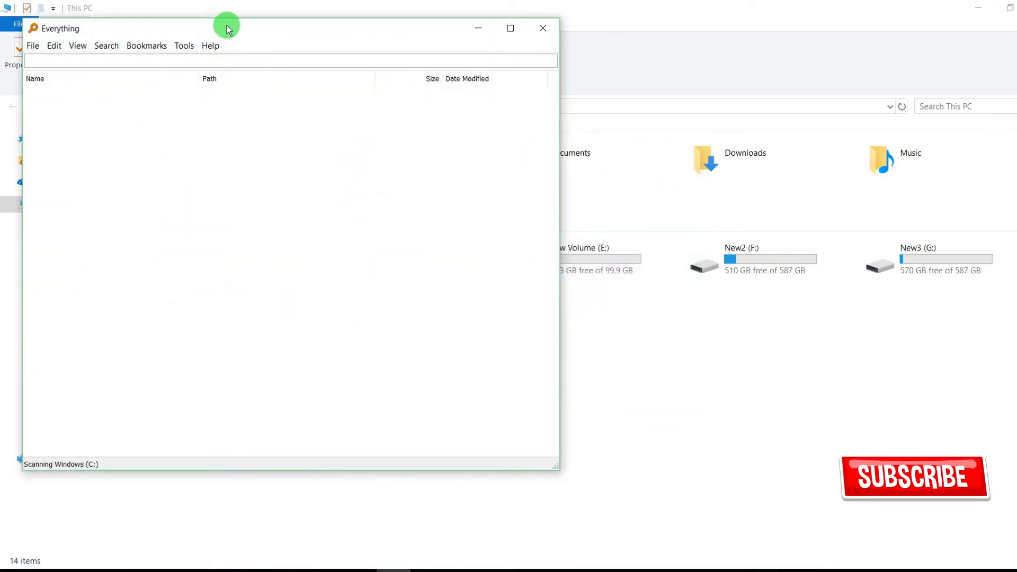
Reposition and shrink the Everything window, let indexing reach 1,571,466 objects, then close it
drag(226, 28, 489, 60)
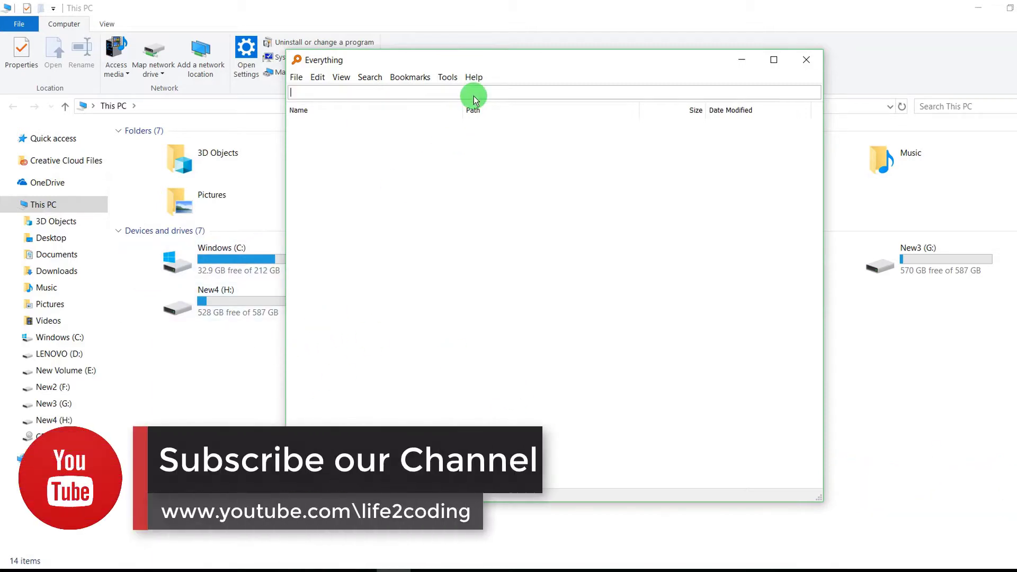
drag(478, 53, 556, 93)
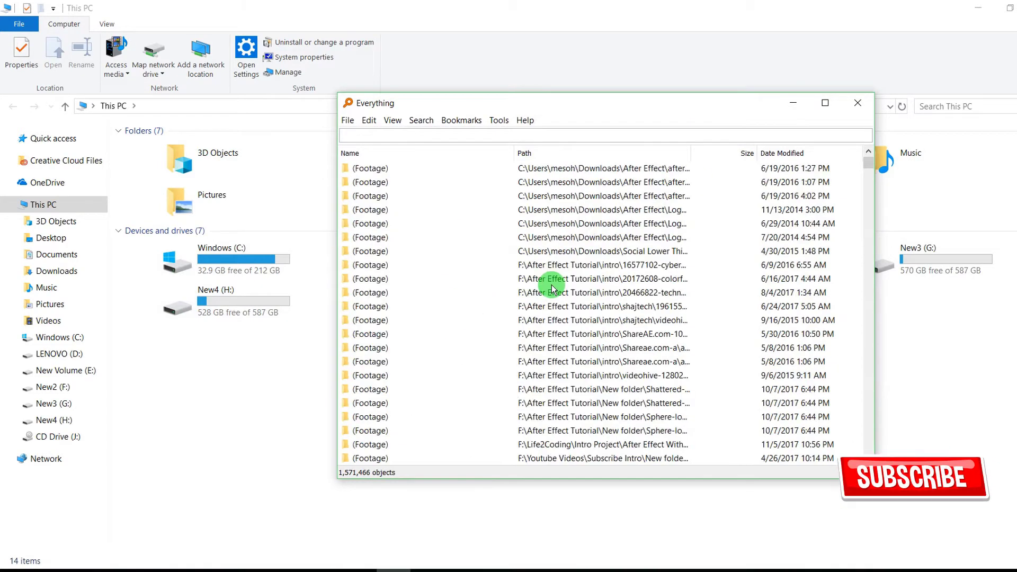
click(853, 104)
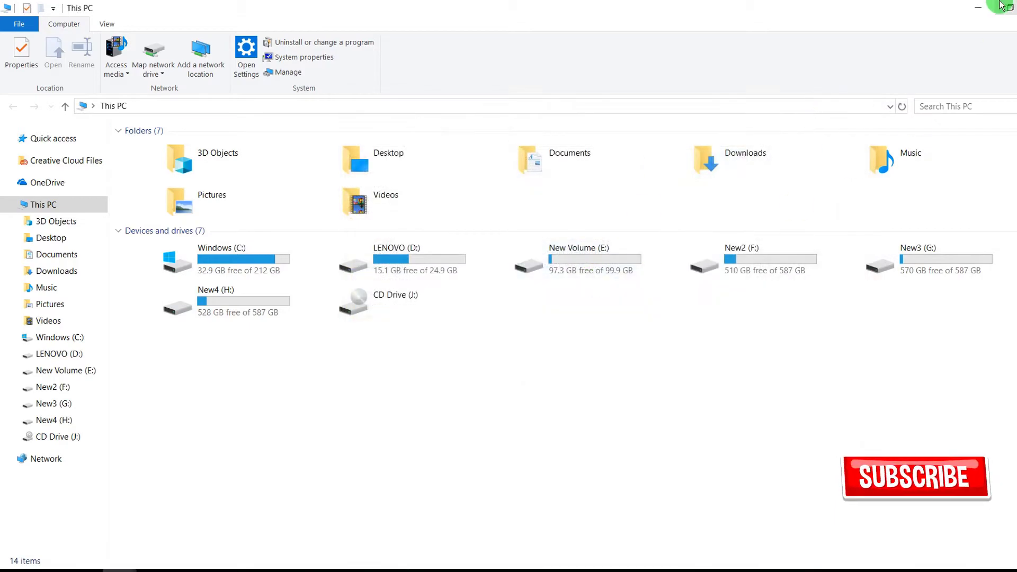
Minimise This PC, then start Everything from its desktop shortcut and minimise it
click(977, 7)
double_click(360, 40)
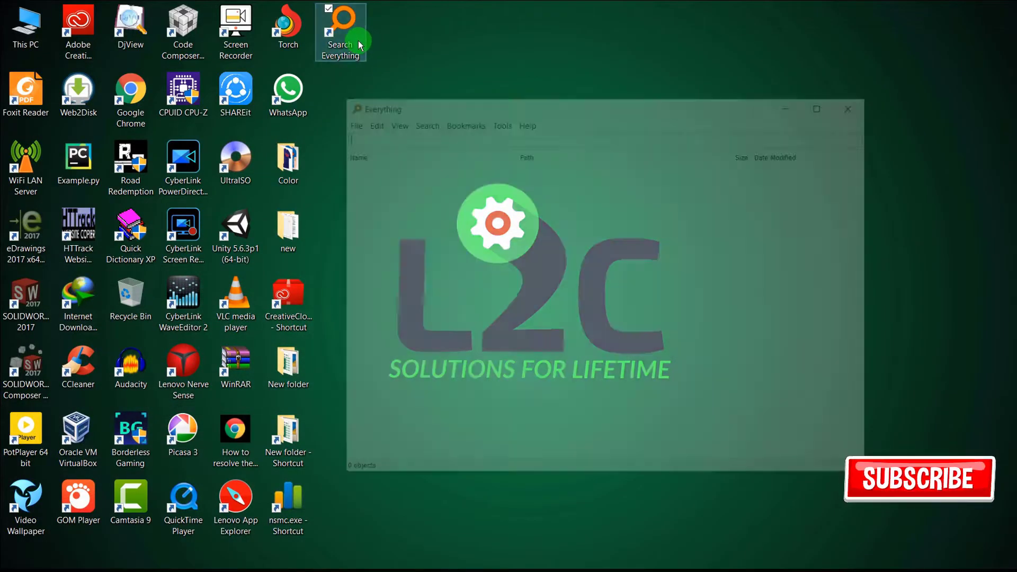
click(793, 104)
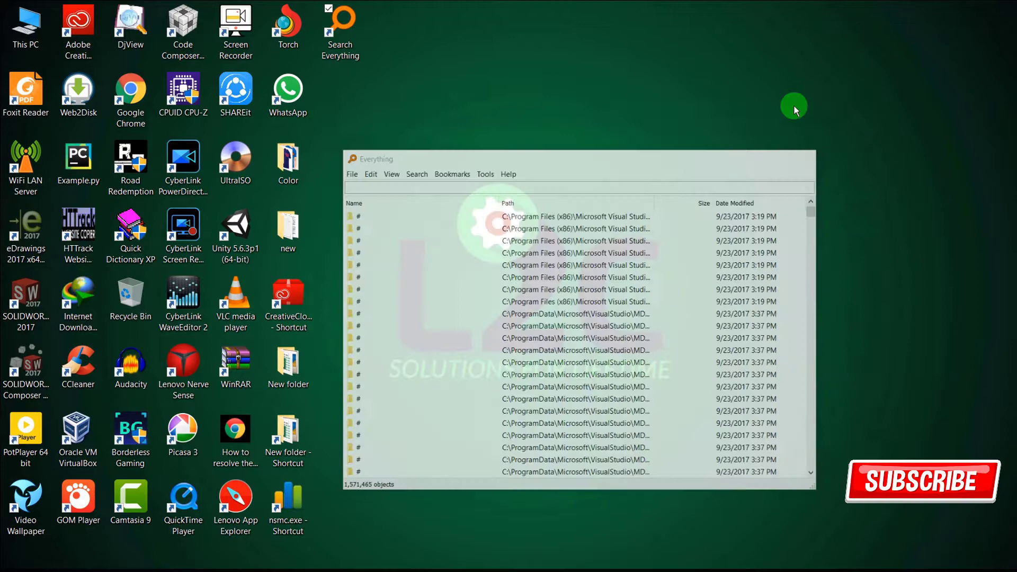
Create a new text document on the desktop from the right-click New menu
right_click(357, 293)
mouse_move(435, 437)
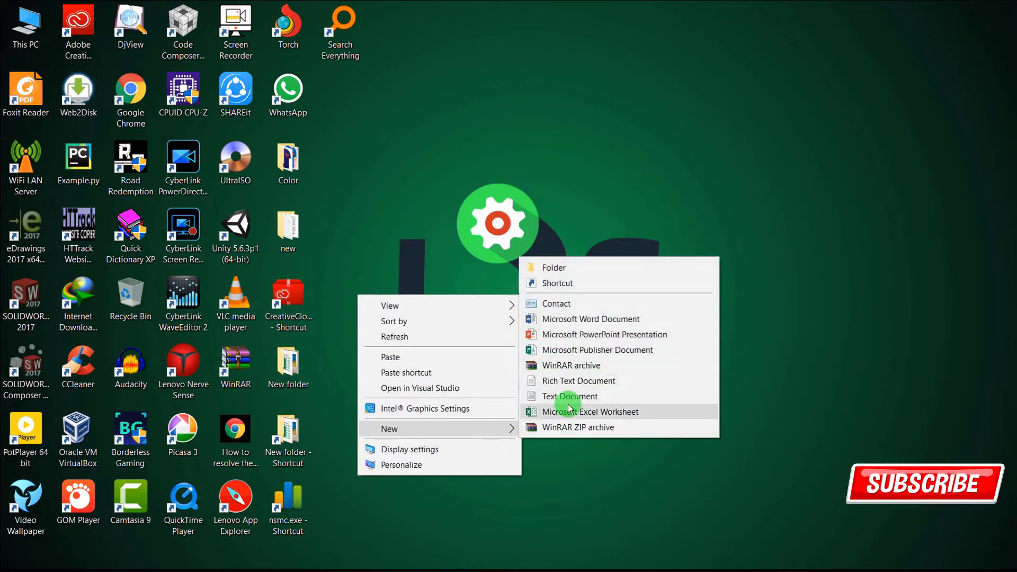
click(571, 396)
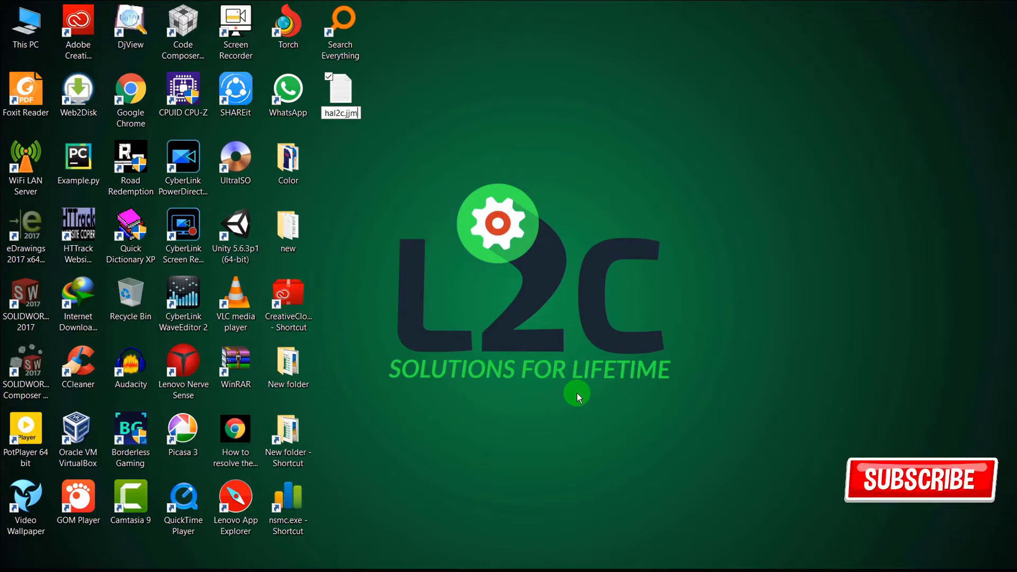
Copy hal2c.jjm and paste it into the Micro LAB folder on New2 (F:)
right_click(342, 93)
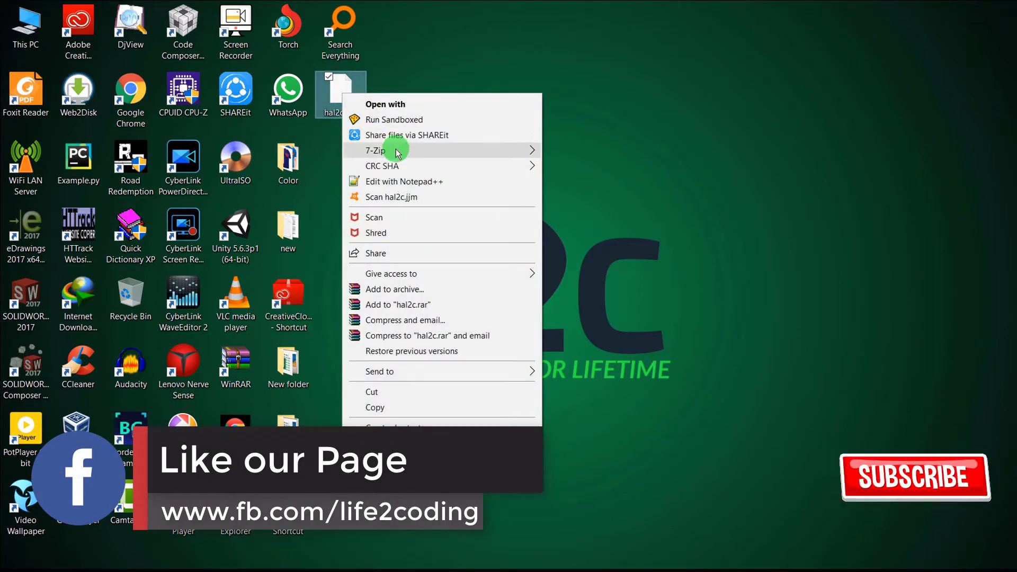
click(392, 408)
double_click(26, 24)
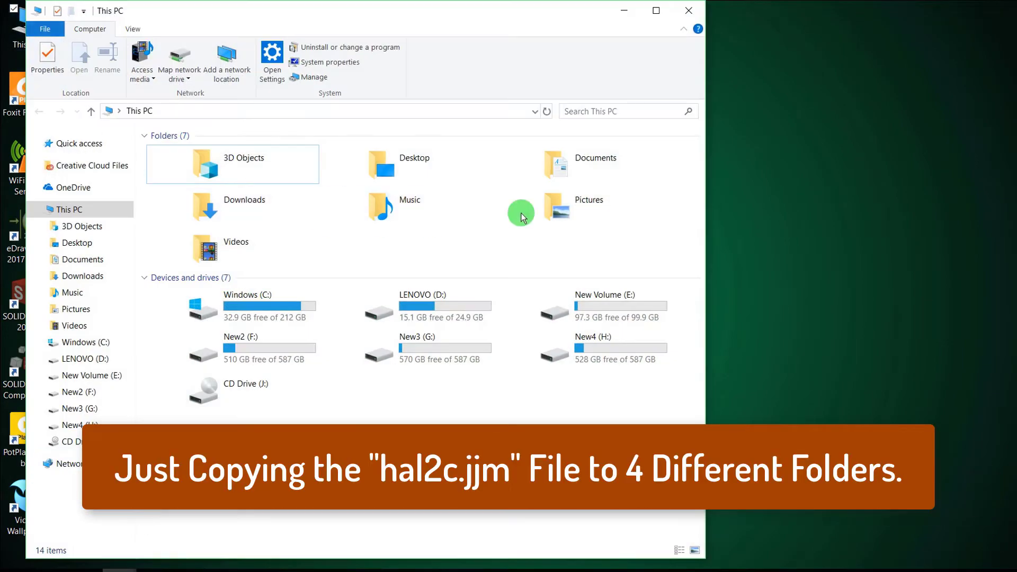
click(650, 15)
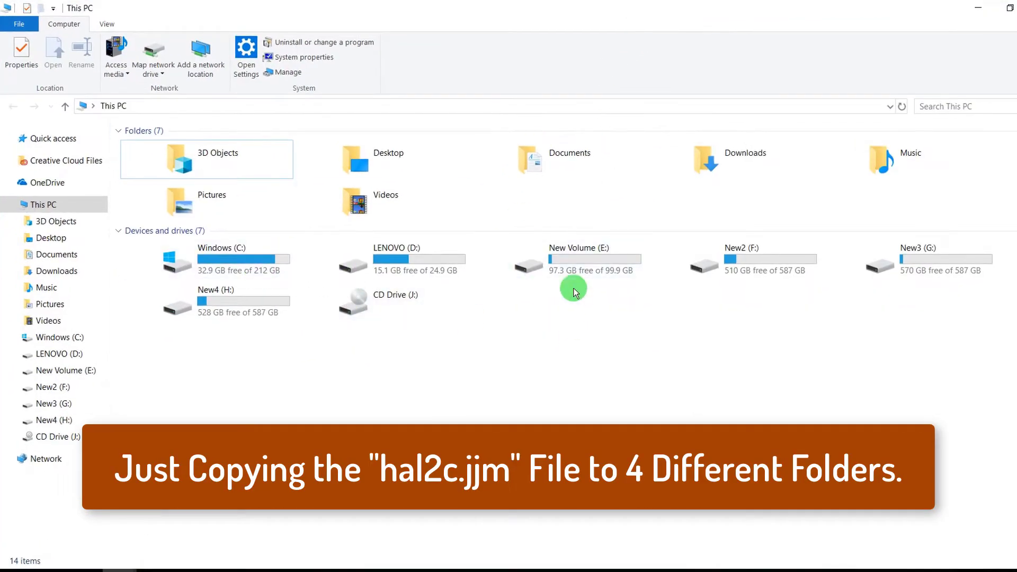
click(748, 265)
double_click(748, 264)
double_click(389, 285)
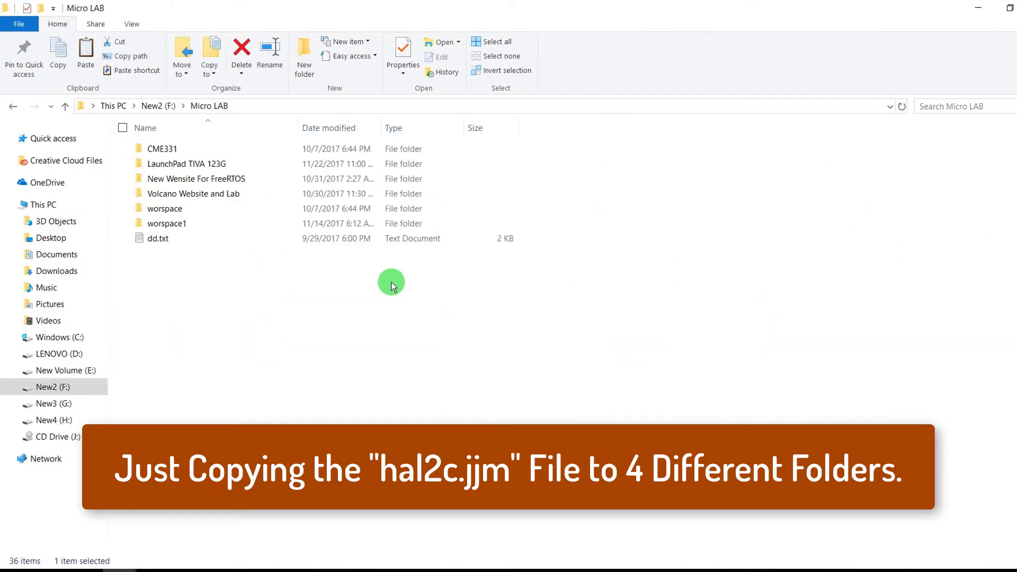
key(ctrl+v)
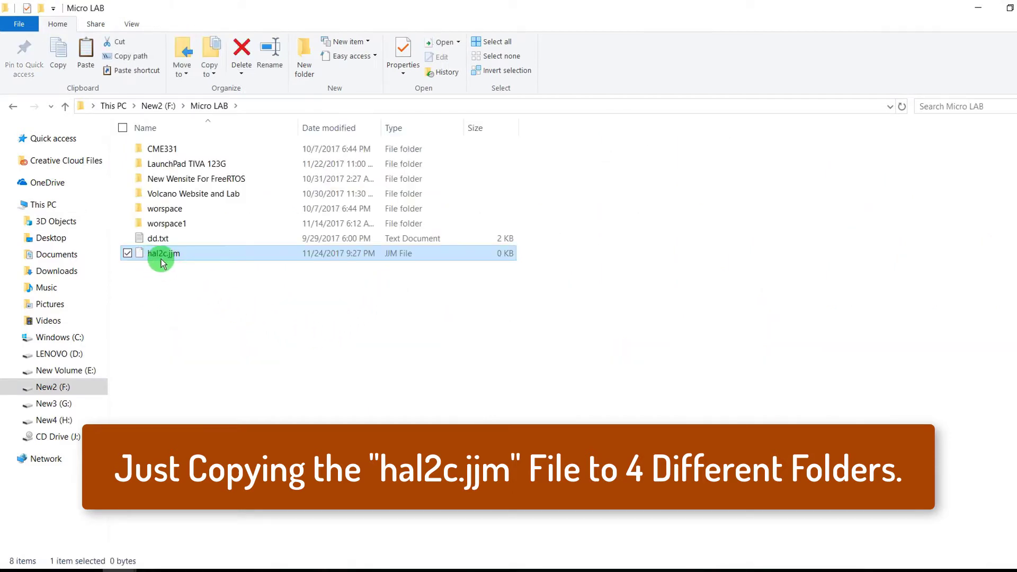
Paste another copy of hal2c.jjm into the Assignment EE840 folder
click(159, 106)
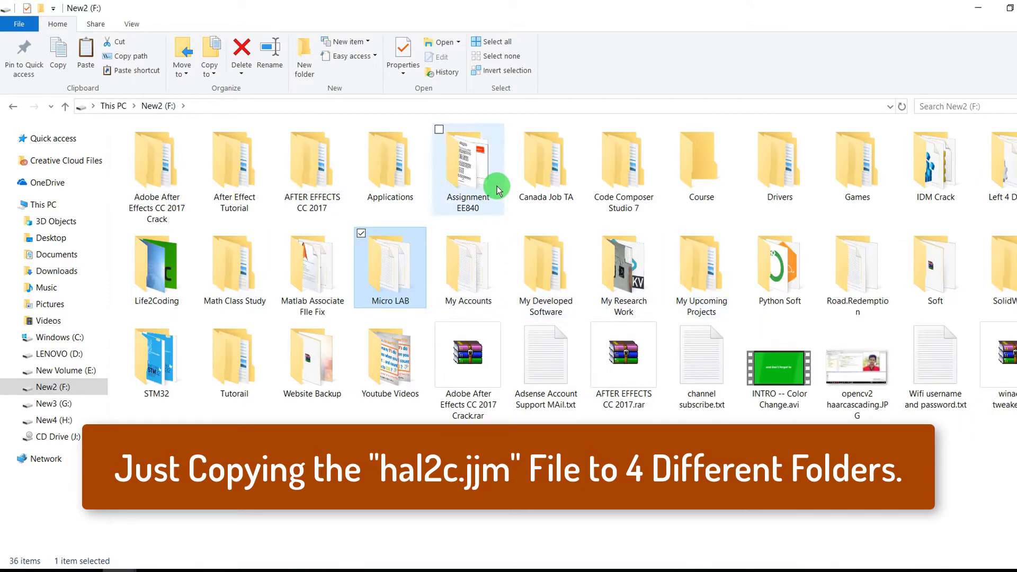
double_click(468, 166)
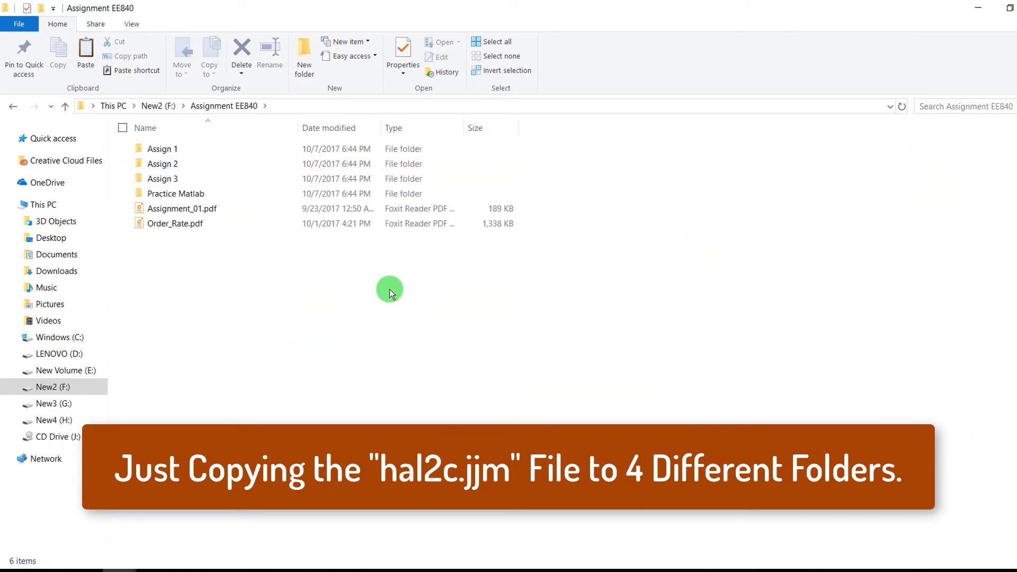
key(ctrl+v)
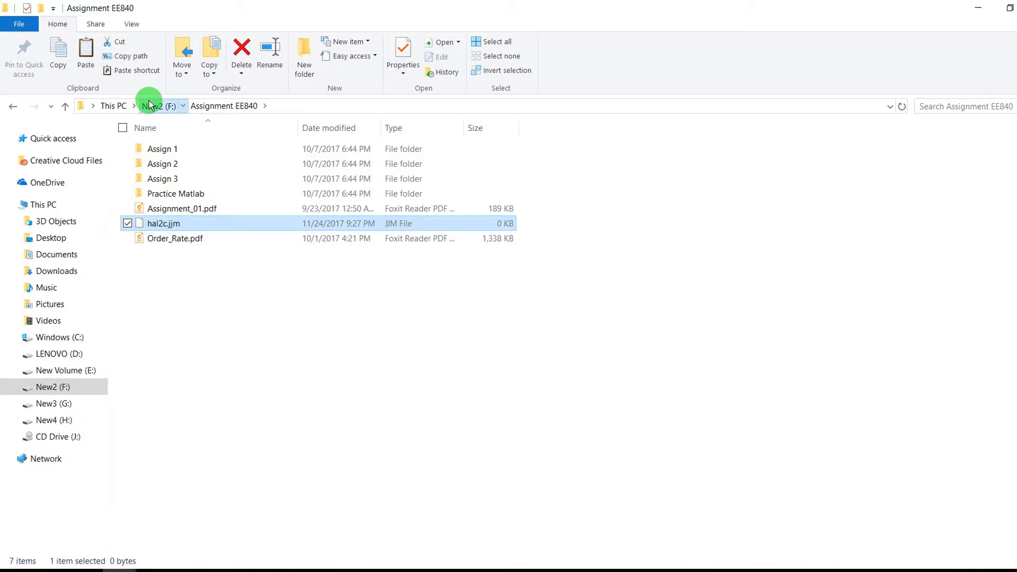
Browse into the Soft folder on New2 (F:) to check its contents
click(153, 106)
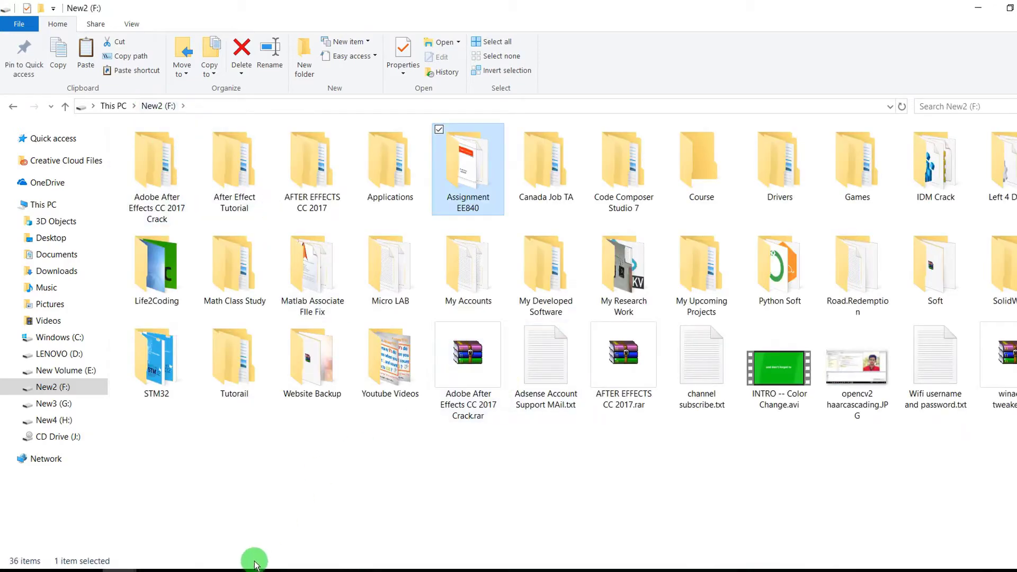
double_click(913, 289)
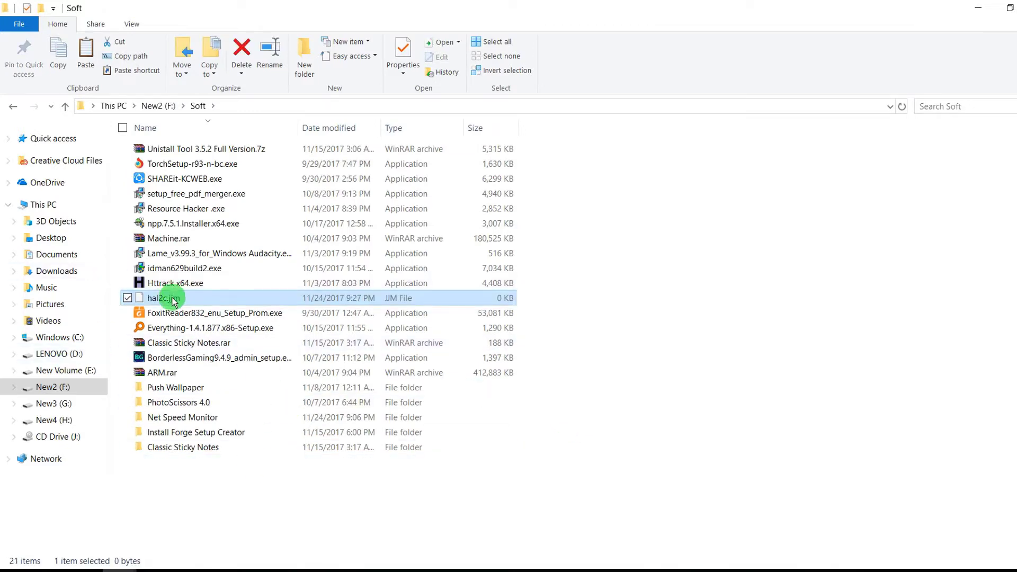
click(158, 106)
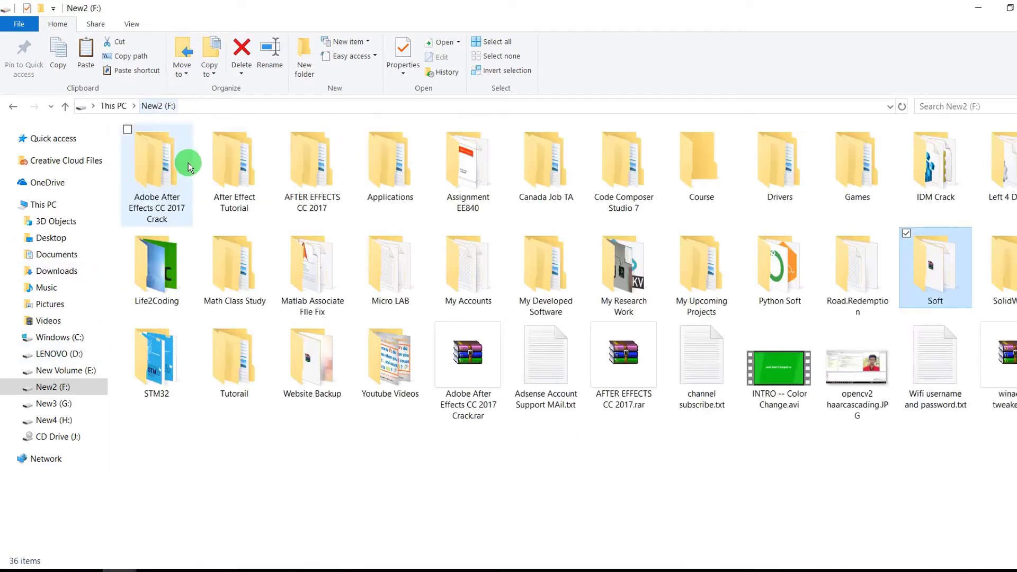
key(Return)
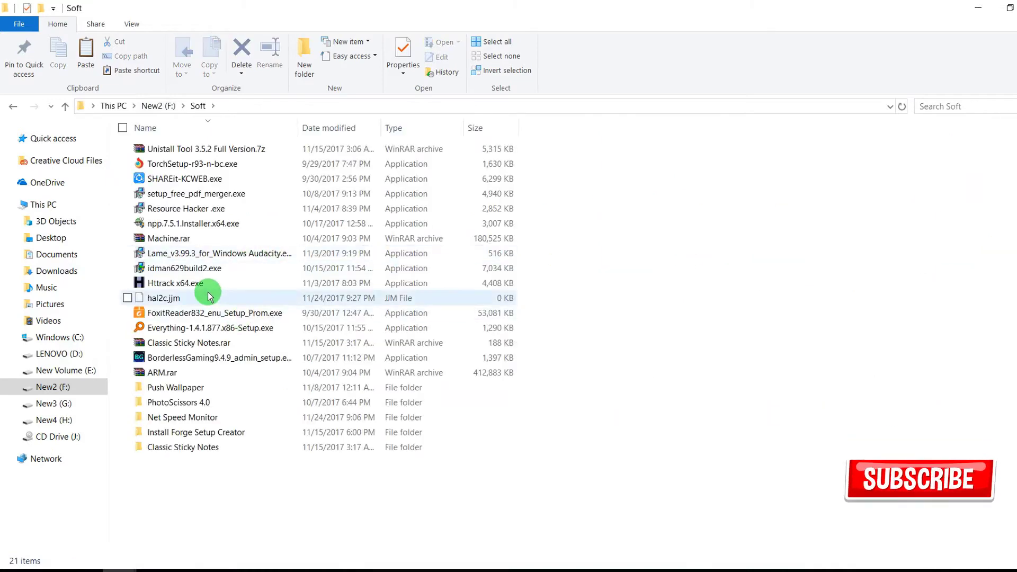
Check Assignment EE840, then drag hal2c.jjm from Micro LAB onto the desktop
click(164, 106)
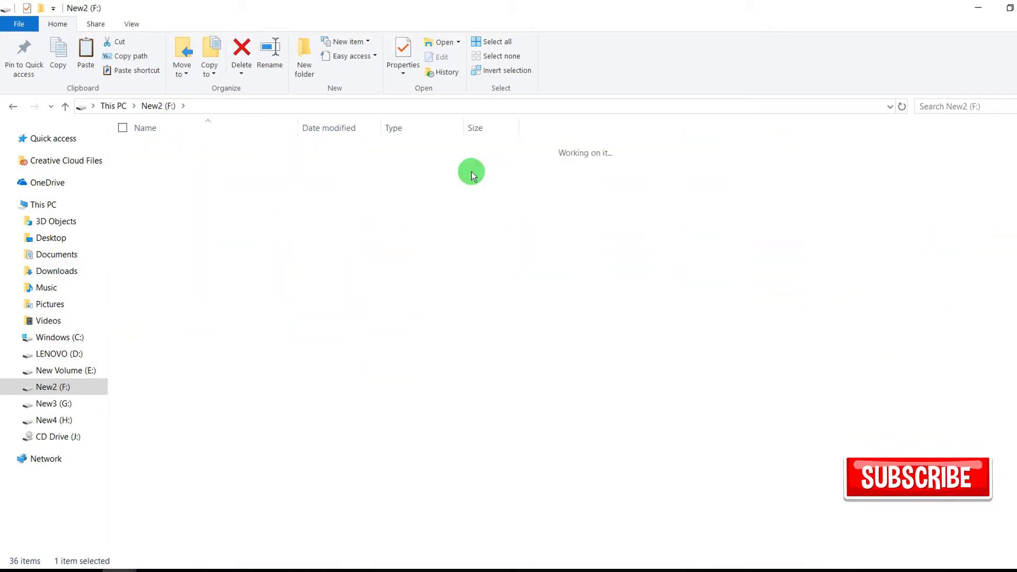
double_click(473, 177)
click(150, 106)
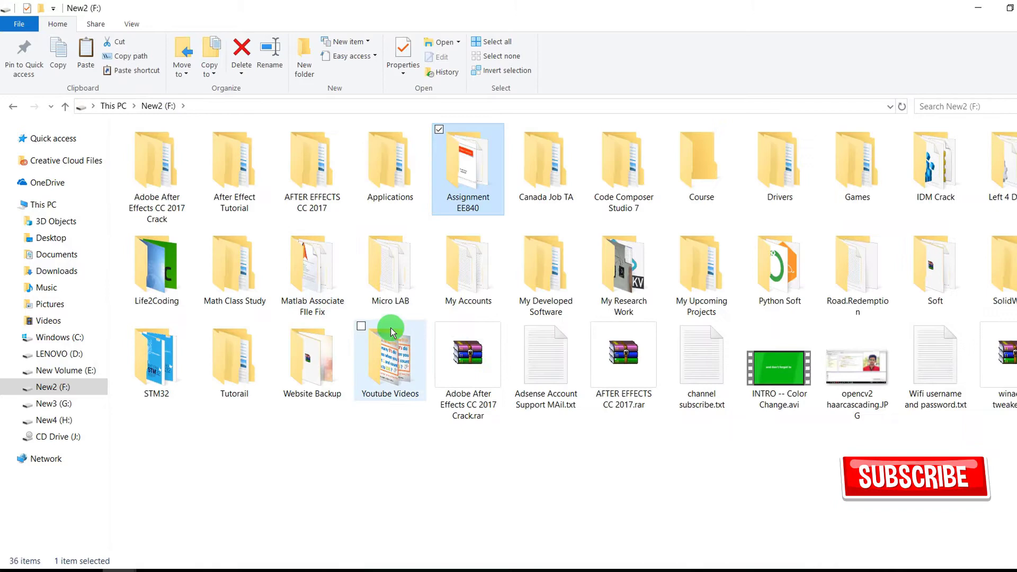
double_click(389, 262)
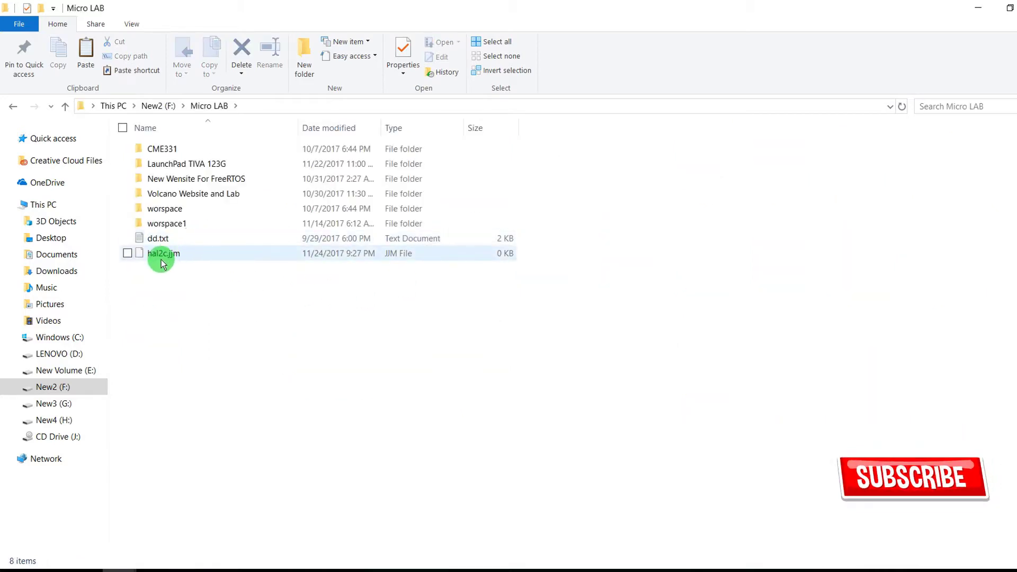
drag(162, 260, 339, 116)
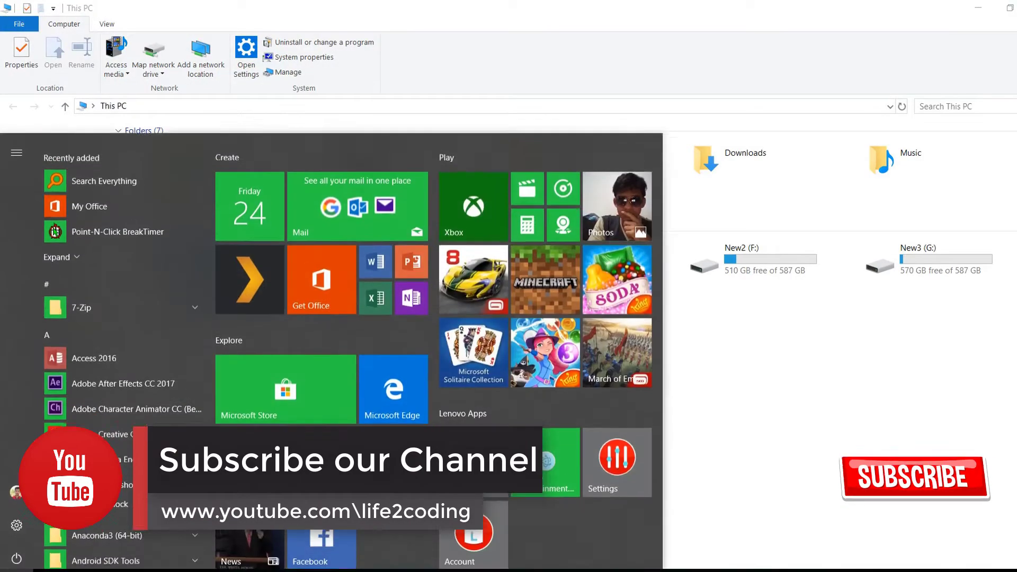
Launch Alarms & Clock via Start search 'al' and arrange it beside a windowed This PC
text(al)
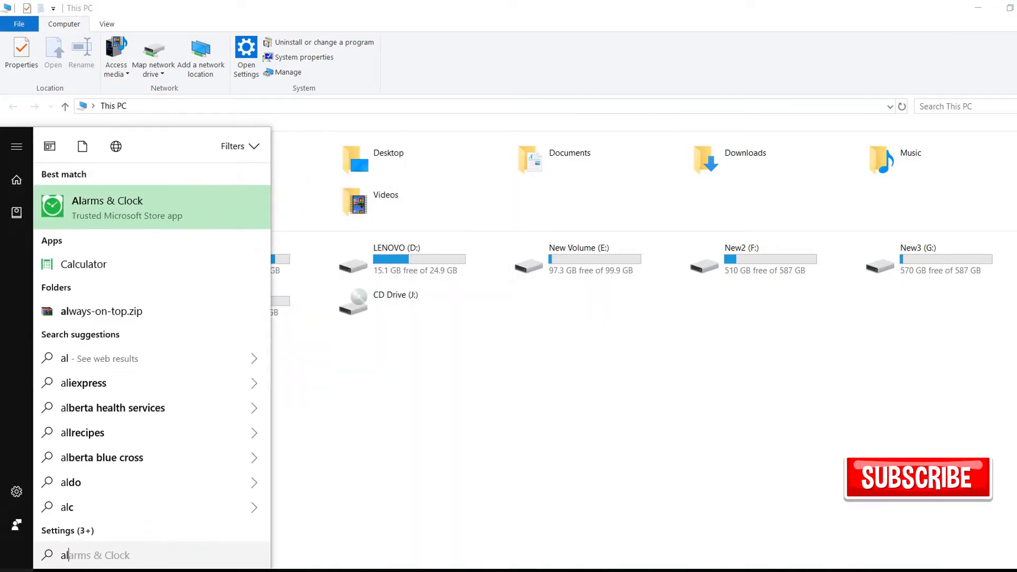
key(Return)
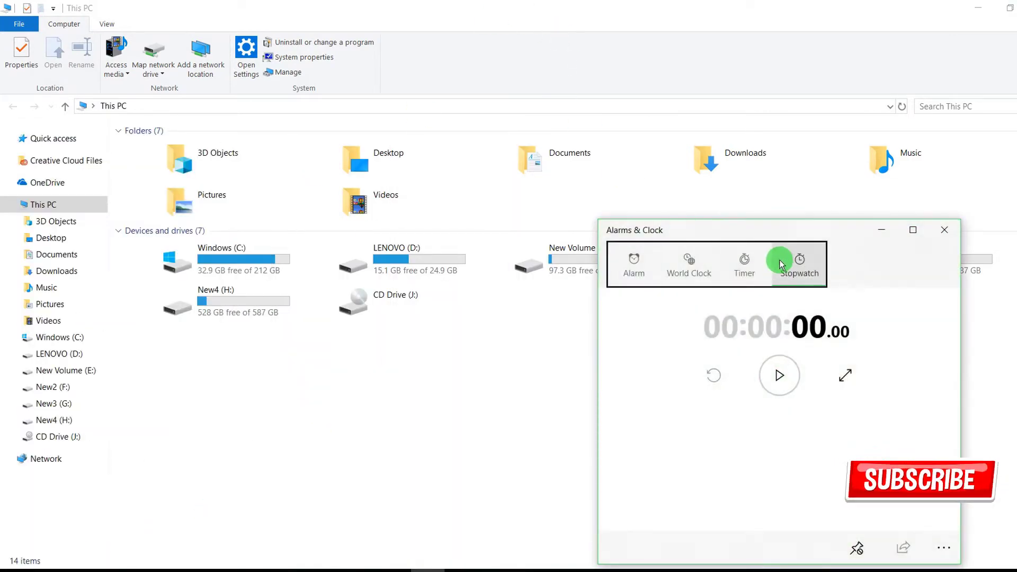
drag(762, 231, 396, 180)
click(582, 131)
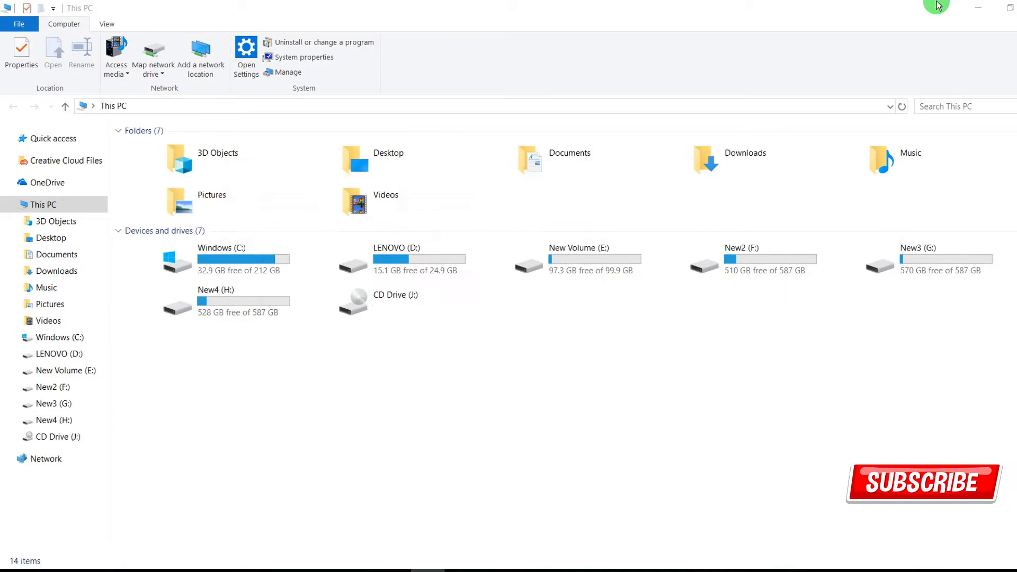
drag(402, 8, 256, 64)
click(537, 215)
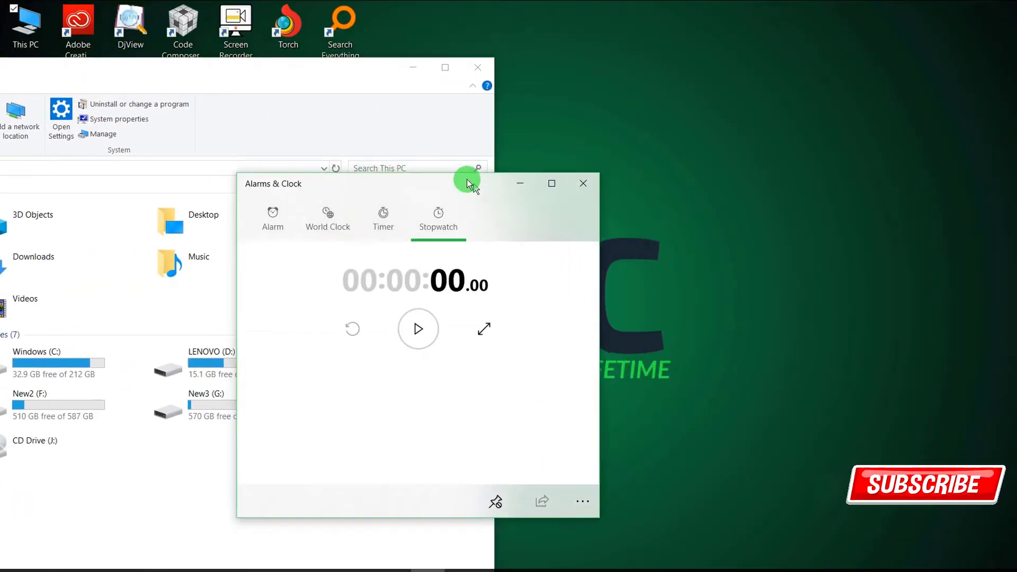
drag(466, 179, 868, 101)
drag(342, 76, 544, 30)
drag(736, 104, 805, 58)
mouse_move(303, 20)
mouse_down()
mouse_move(329, 161)
mouse_move(344, 137)
mouse_up()
Search This PC for 'hal2c' with the stopwatch running, pausing it at 00:02:42.26
click(634, 237)
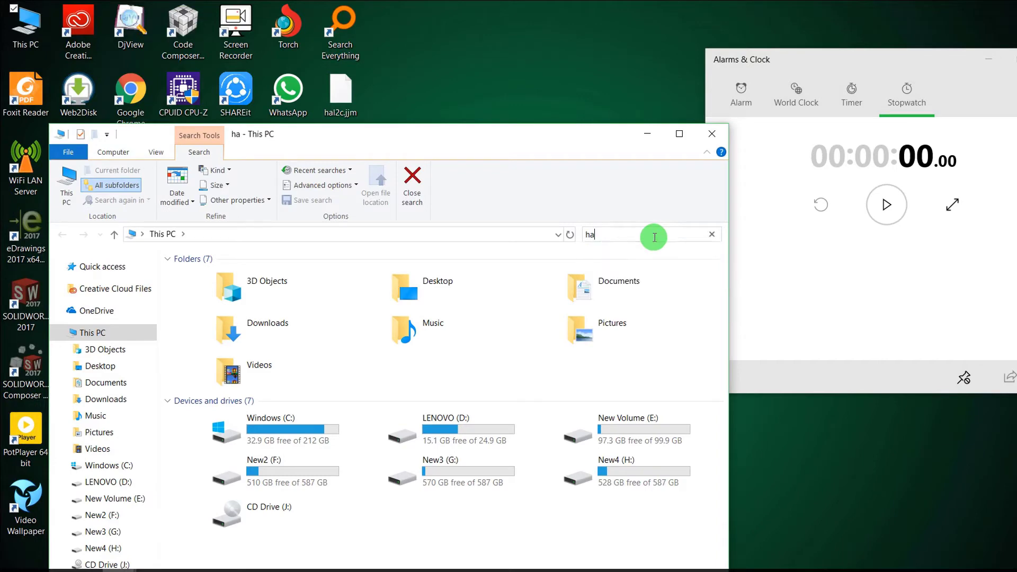
text(hal2c.jjm)
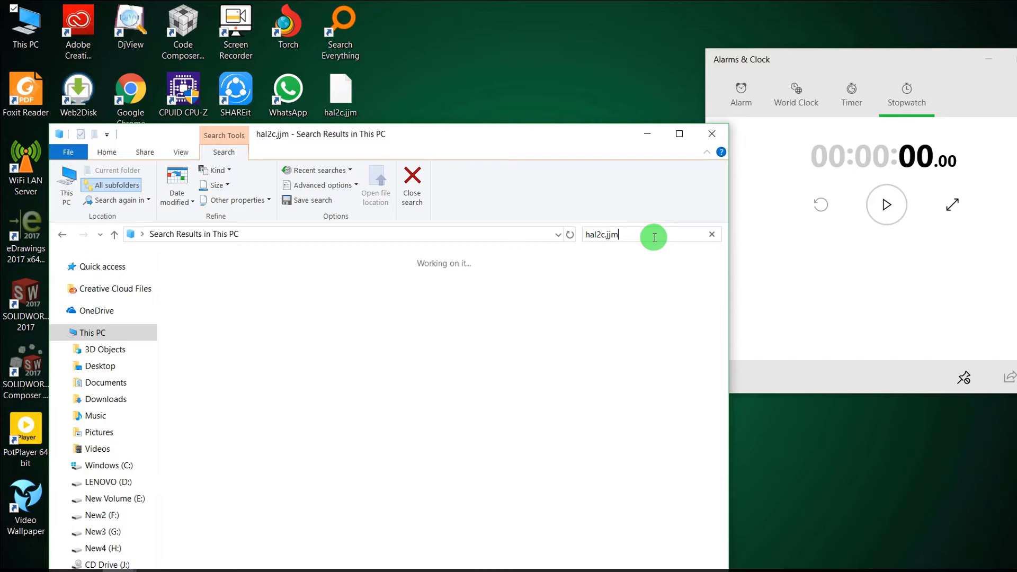
click(877, 212)
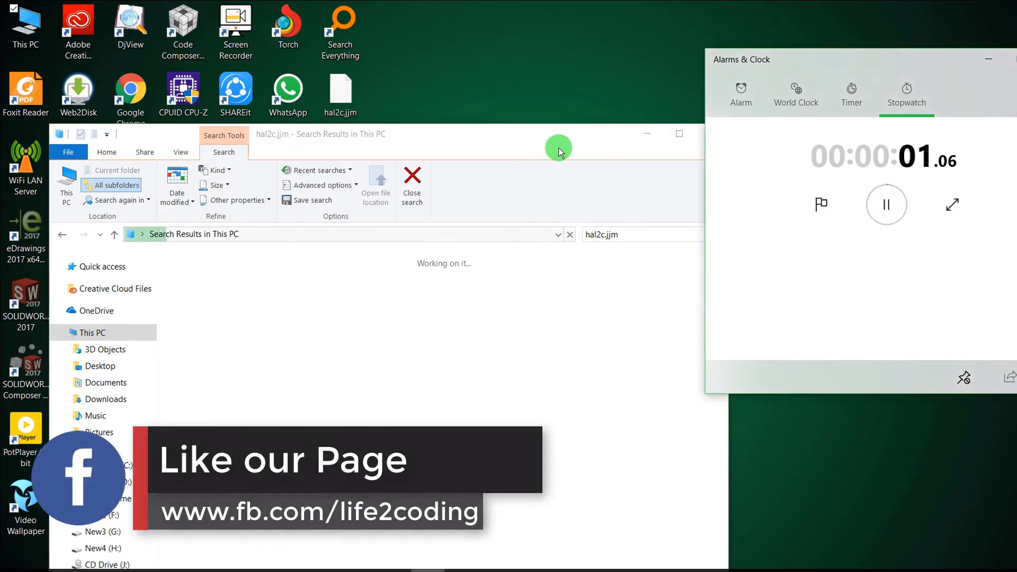
drag(538, 137, 510, 53)
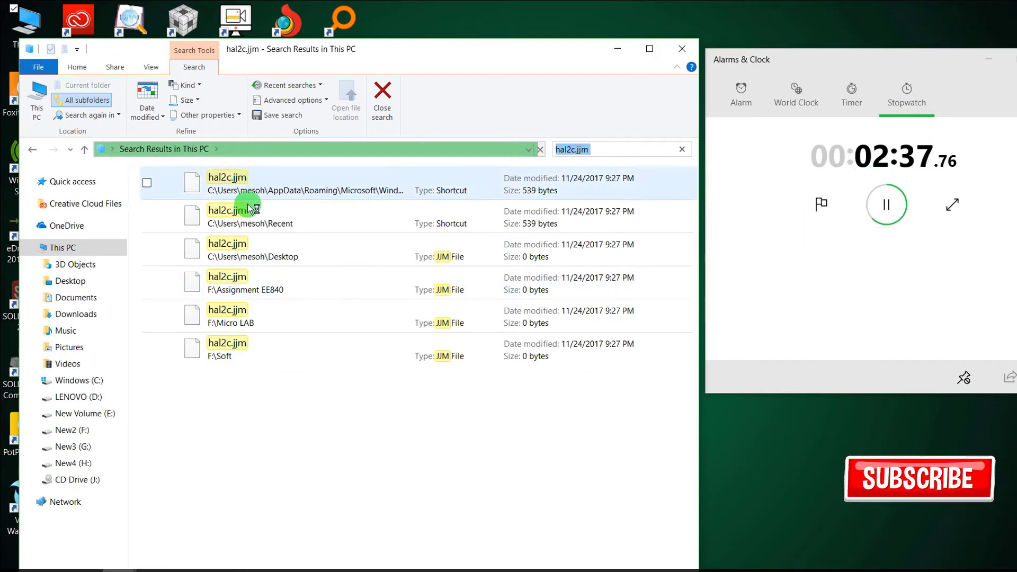
click(888, 205)
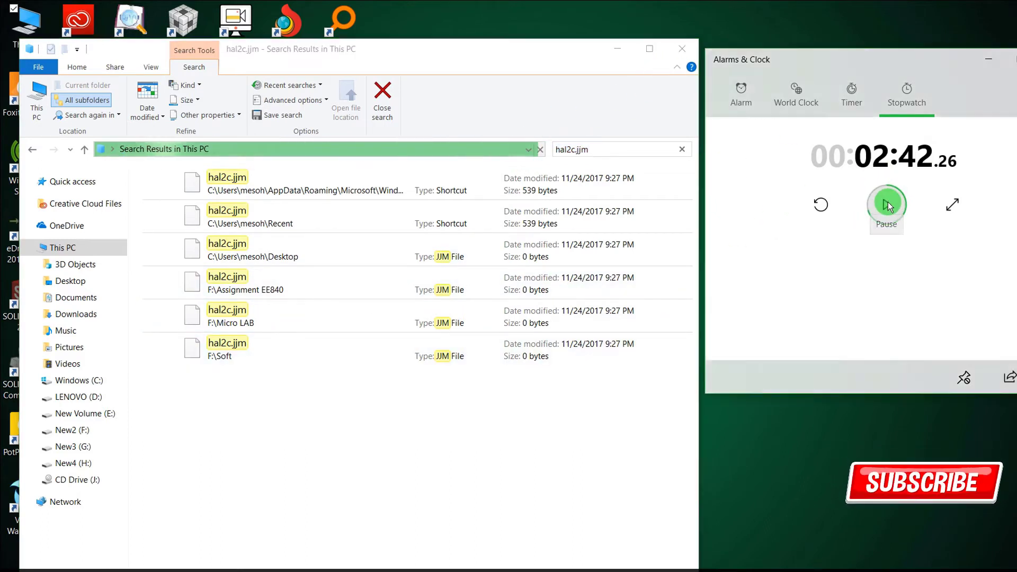
Close Explorer and type 'Windows Default- 2 Min 42 Seconds - Unfinished' into a new Notepad note
click(681, 51)
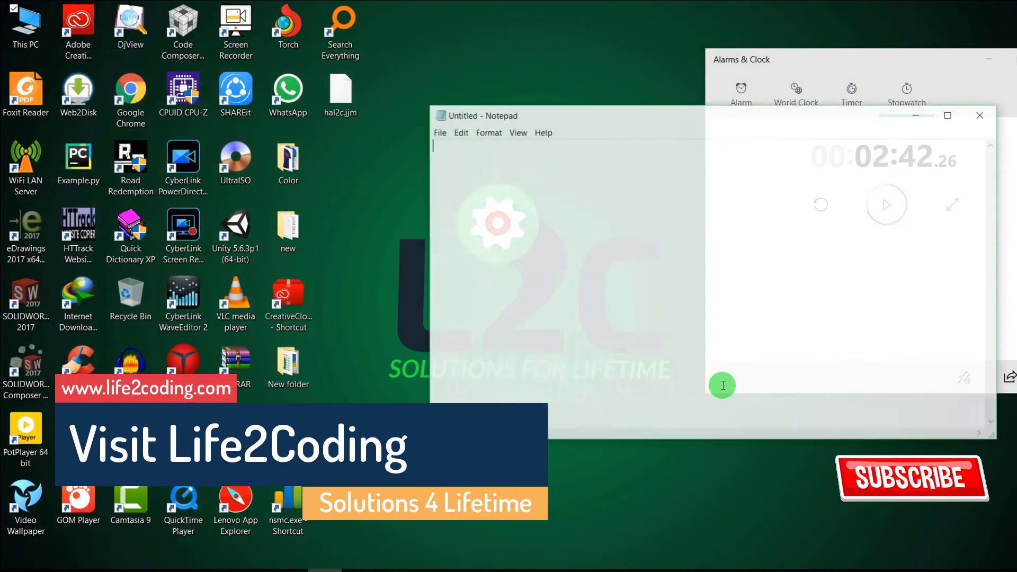
drag(812, 115, 793, 282)
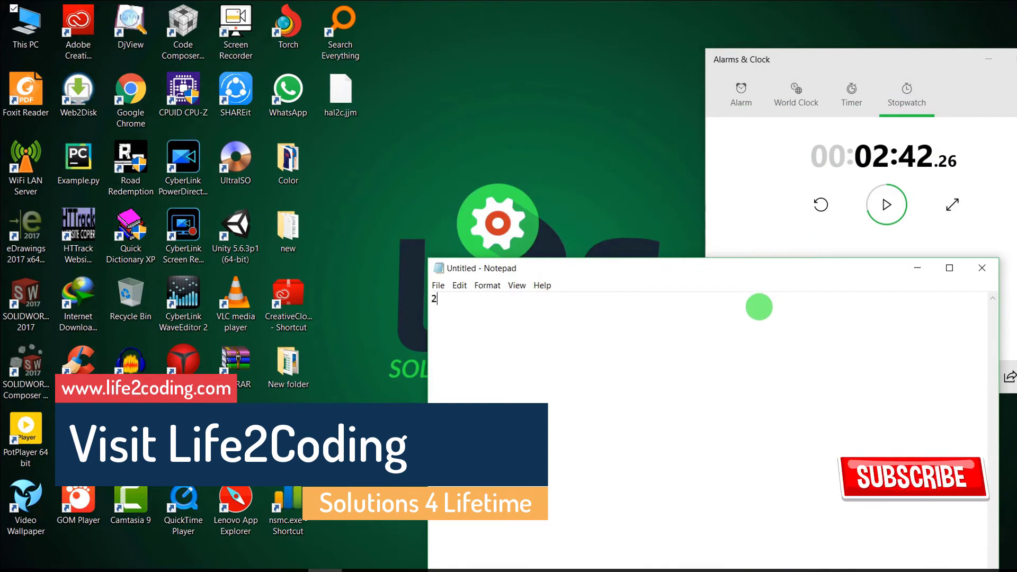
text(min)
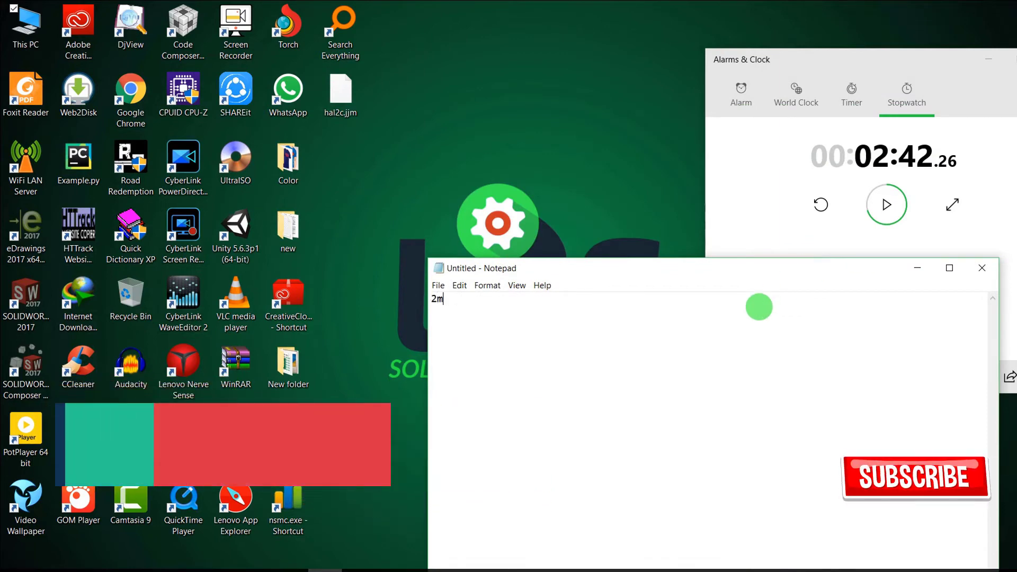
key(BackSpace)
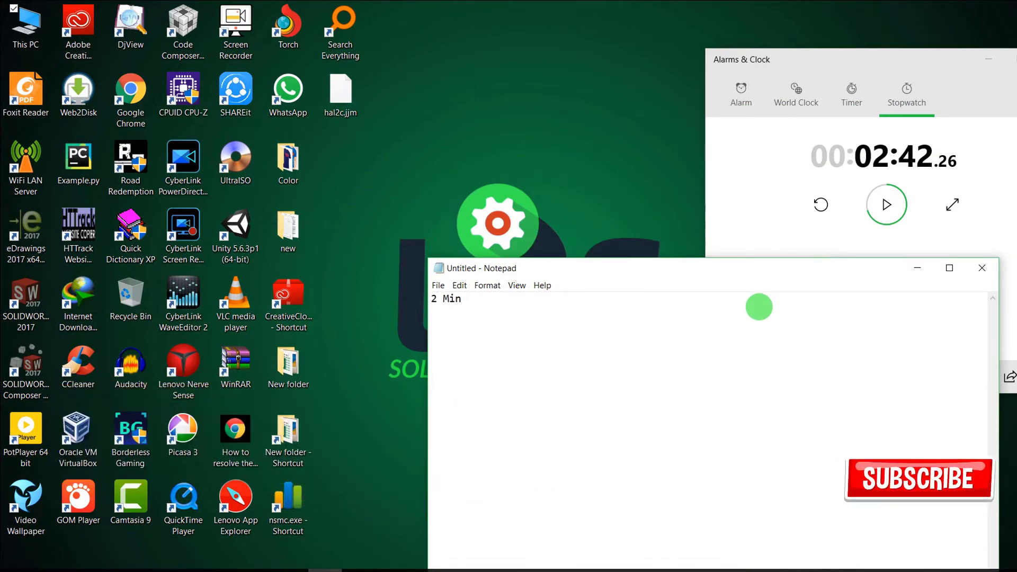
text(Min 42 Seco)
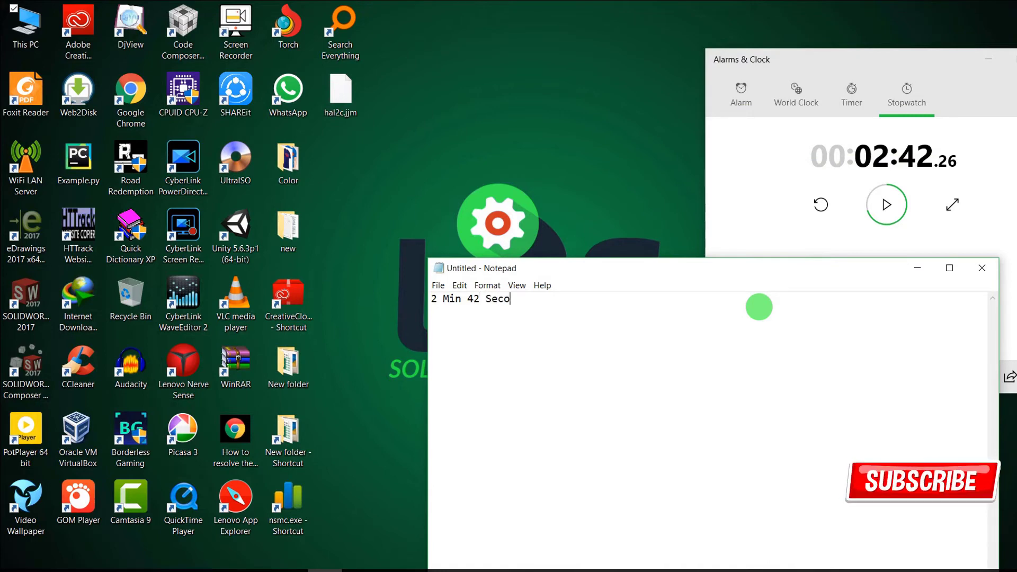
text(nds -)
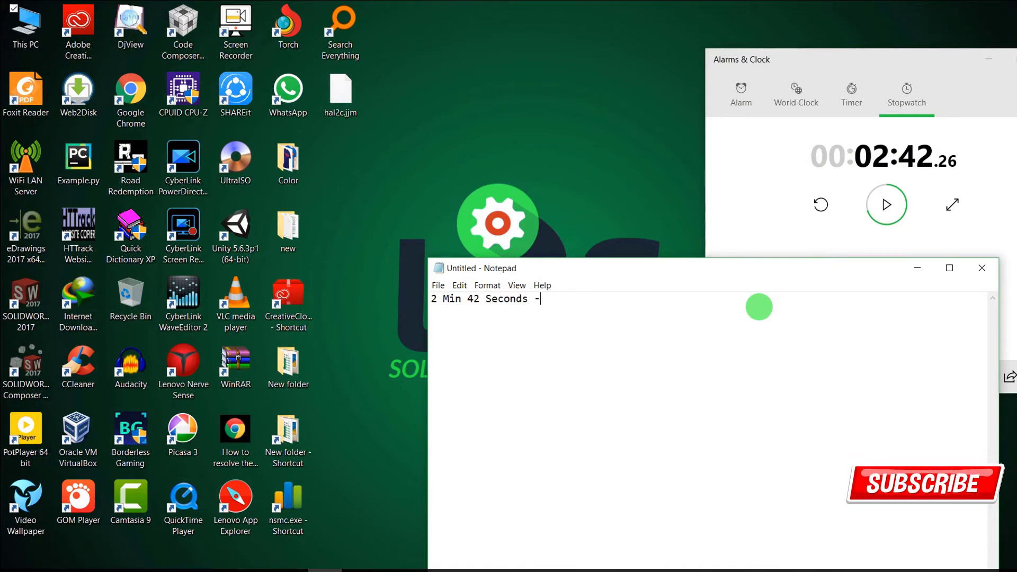
text( Unfinis)
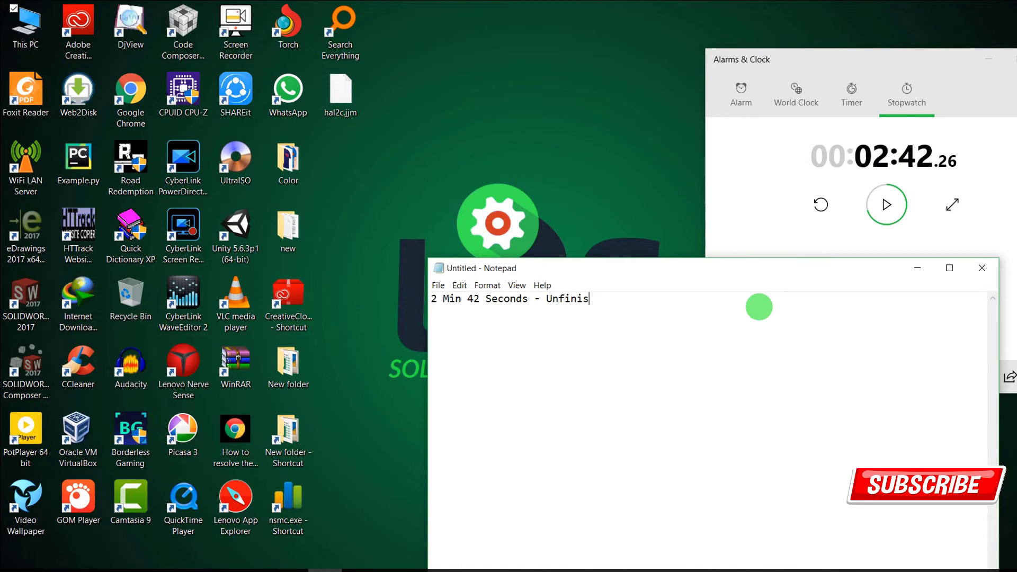
text(hed)
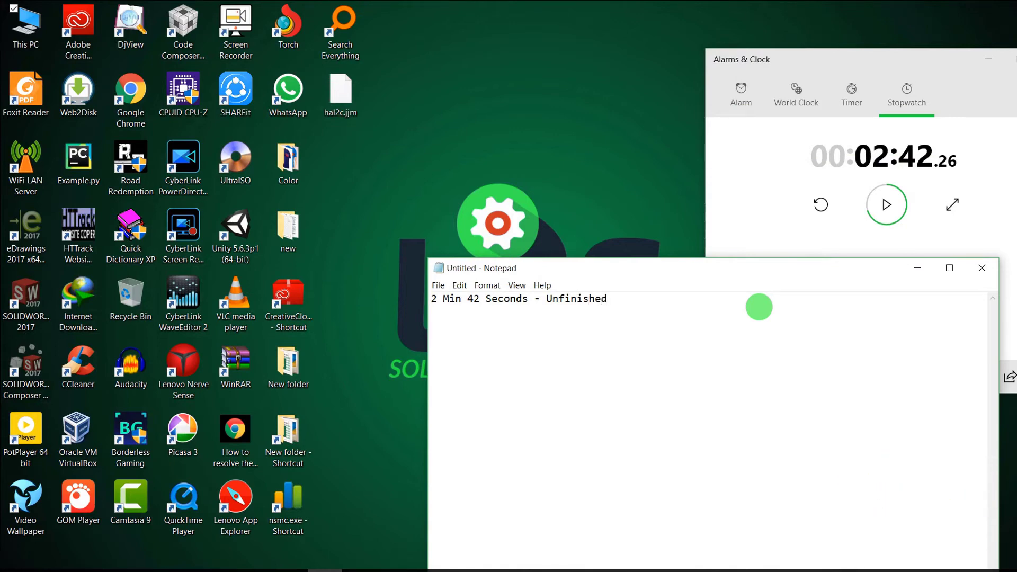
text(Windows De)
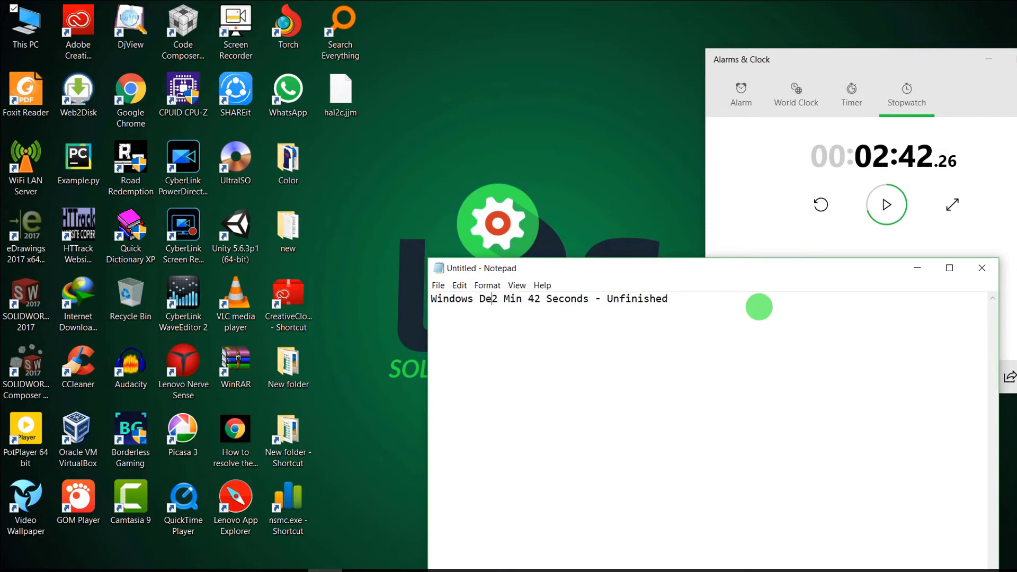
text(fault-)
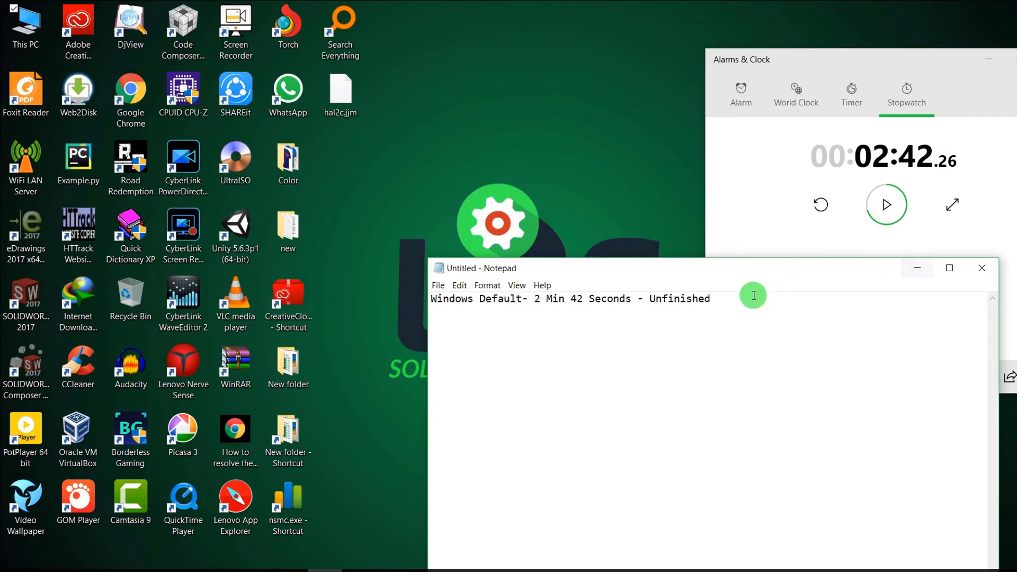
Reopen Everything from its desktop shortcut, reset the stopwatch to zero and rearrange the windows
click(380, 566)
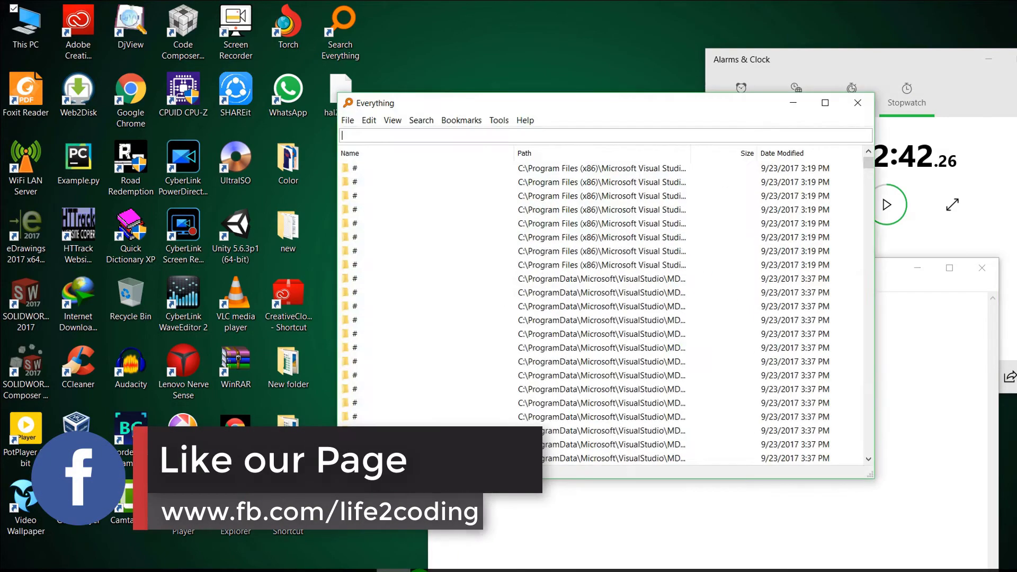
click(858, 103)
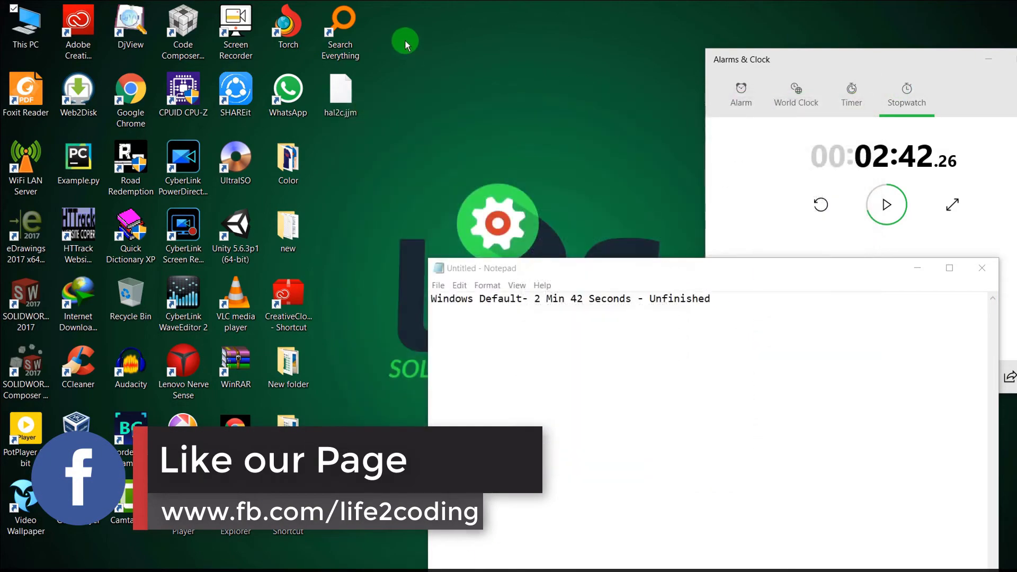
double_click(340, 24)
drag(668, 104, 498, 62)
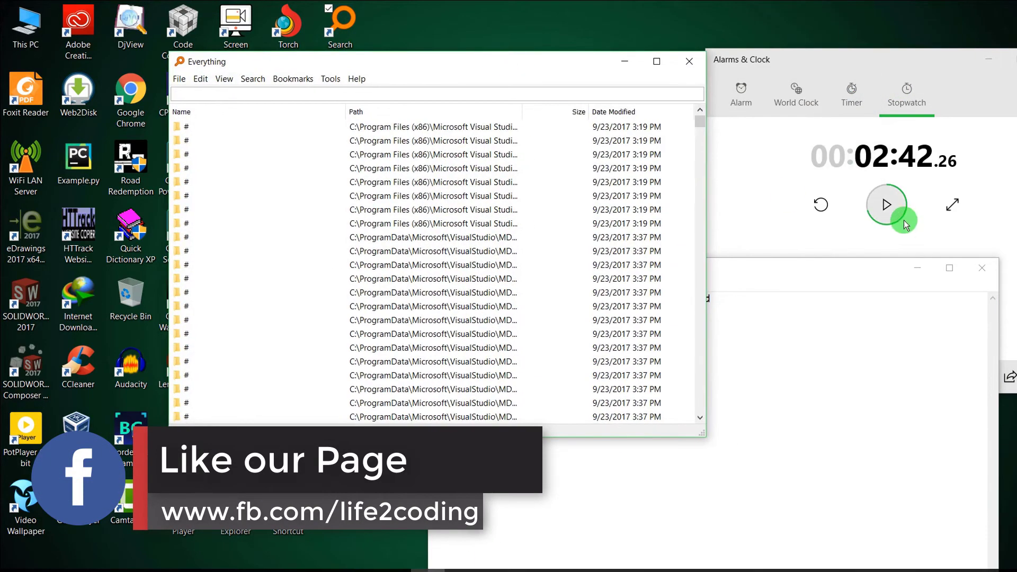
click(821, 205)
drag(812, 68, 904, 83)
drag(770, 278, 708, 334)
drag(391, 66, 523, 148)
Search Everything for hal2c.jjm, instantly listing all 5 matching files
click(623, 175)
drag(855, 77, 694, 48)
click(534, 152)
drag(534, 152, 336, 130)
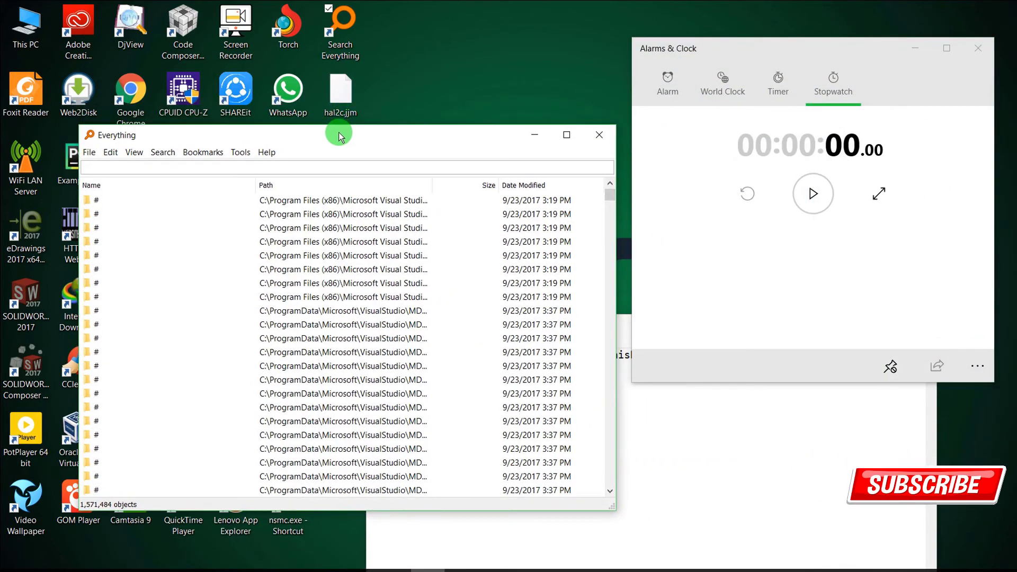
text(lo)
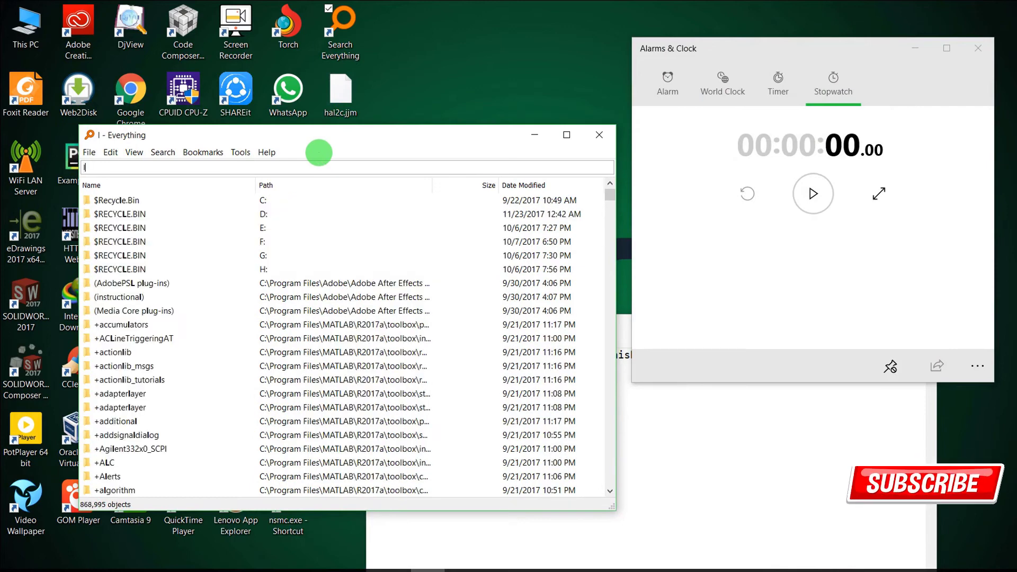
key(BackSpace)
key(BackSpace)
text(h)
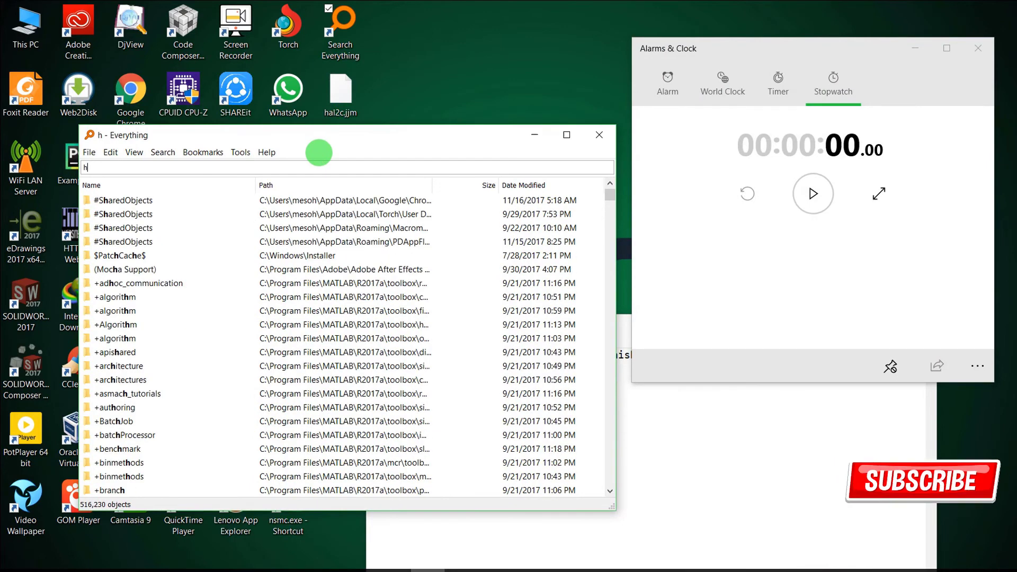
text(al2c.jjm)
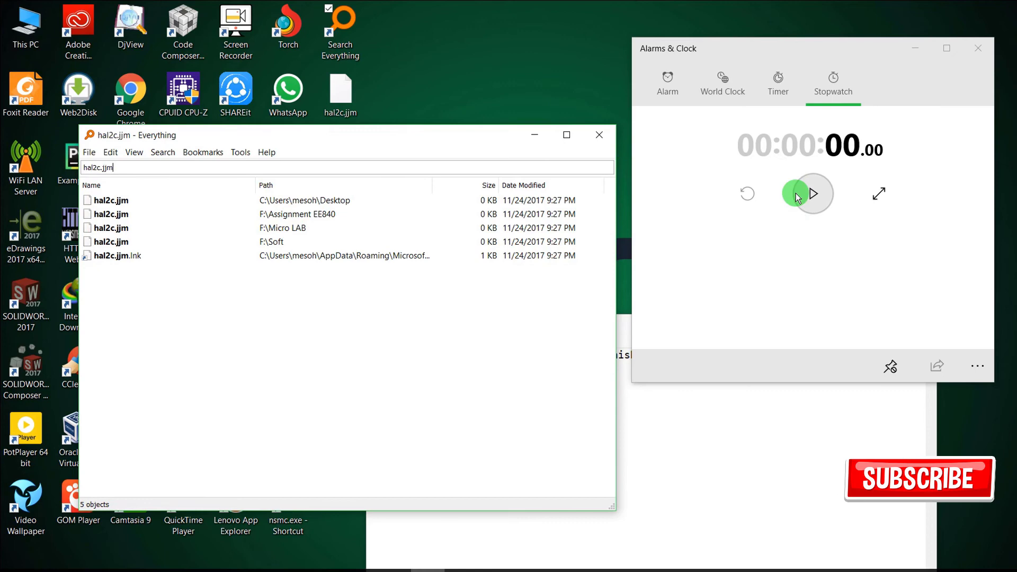
click(112, 168)
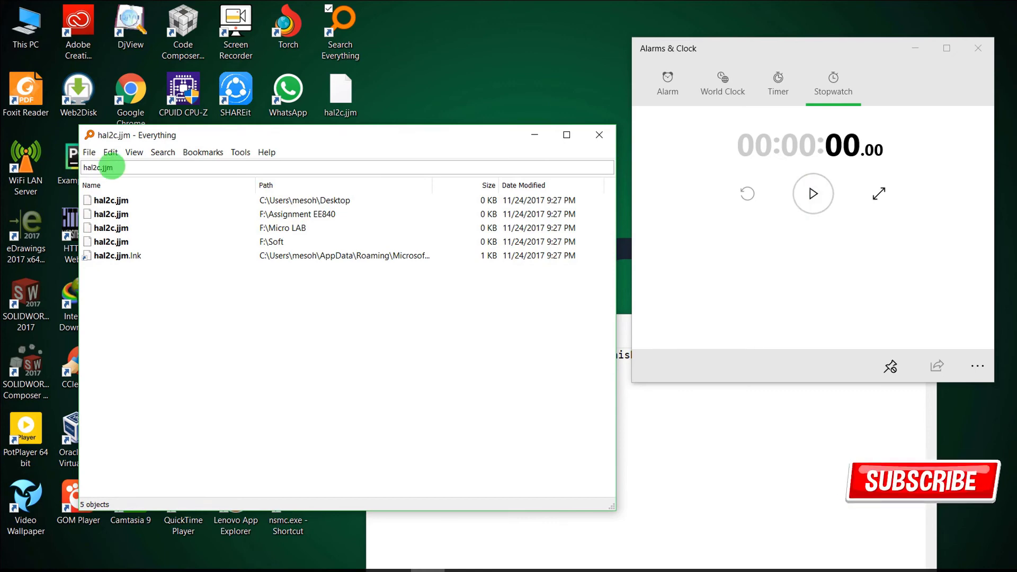